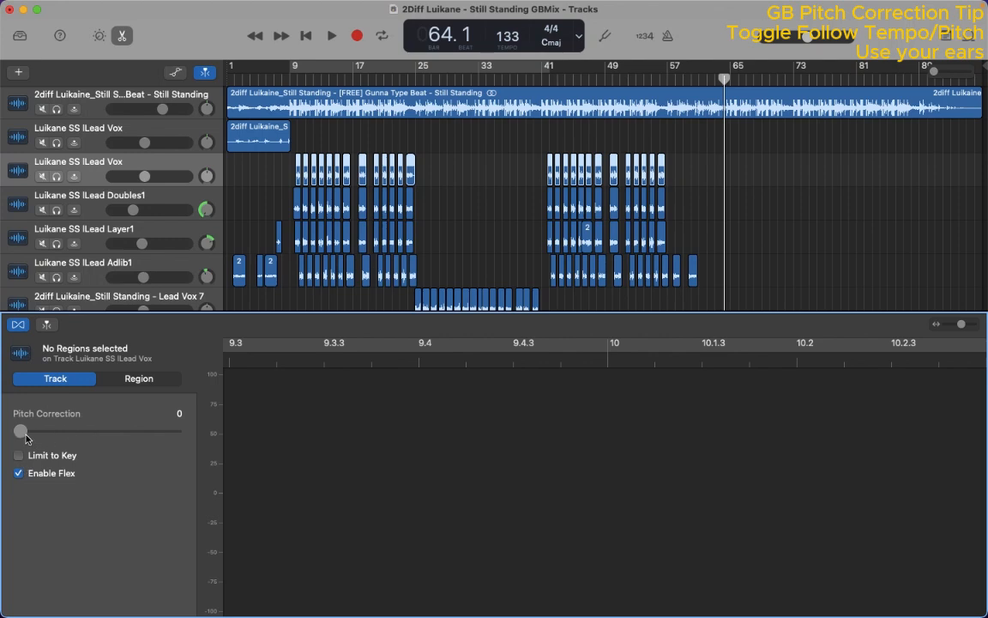
# Try Pitch Correction 45 with Limit to Key on the second Lead Vox track, and toggle Follow Tempo & Pitch for its regions
pyautogui.moveTo(26, 438); pyautogui.dragTo(93, 433)
pyautogui.click(18, 456)
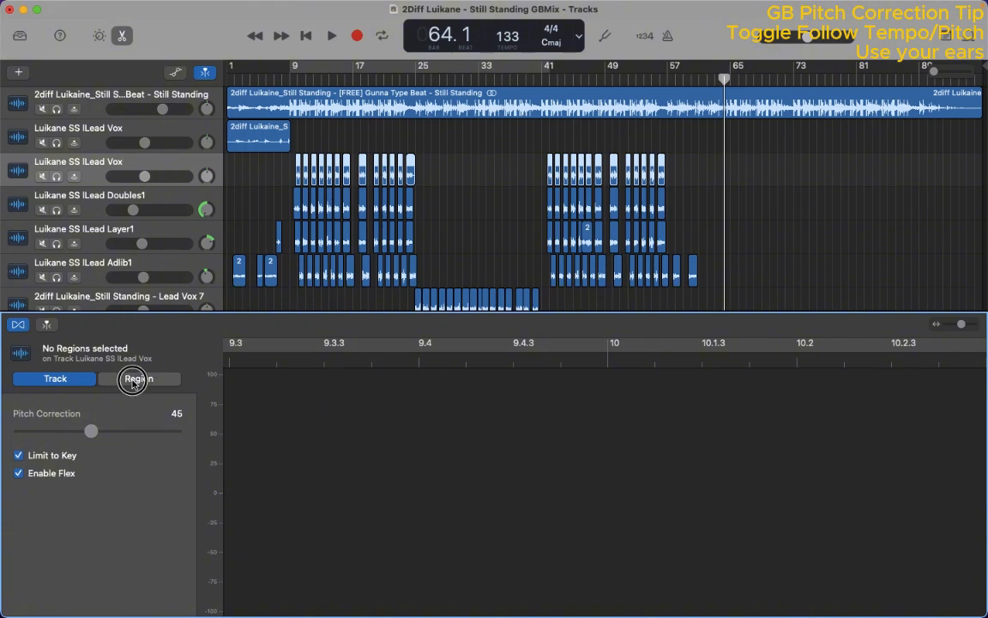
pyautogui.click(134, 379)
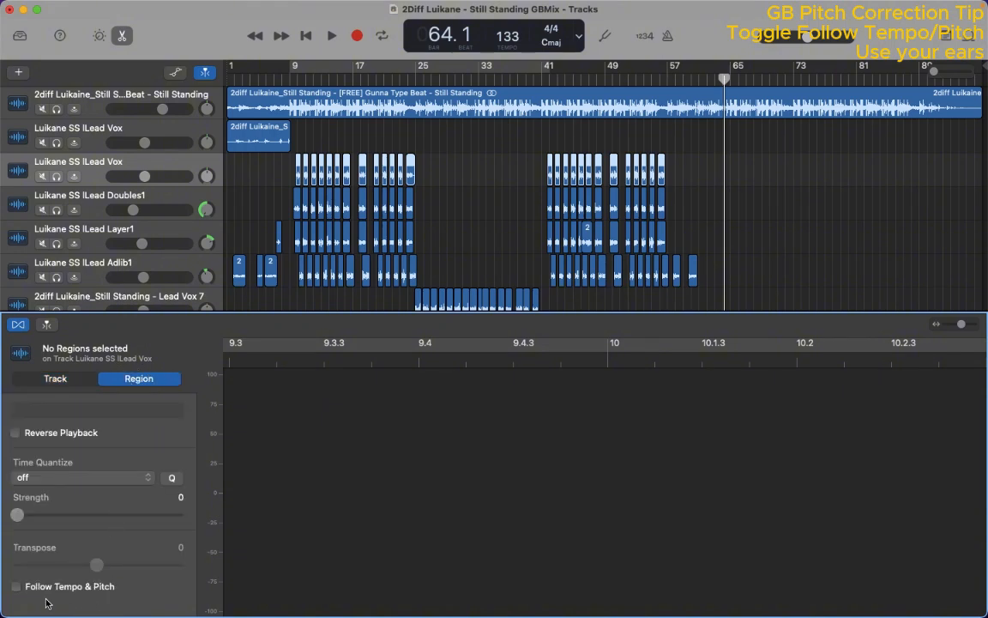
pyautogui.click(18, 589)
pyautogui.click(433, 223)
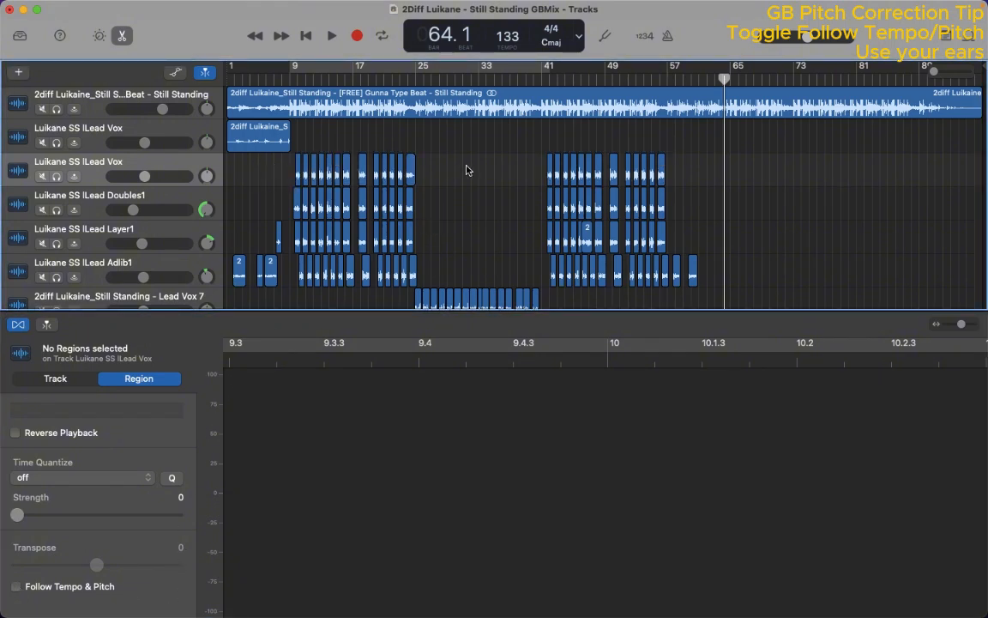
# Select the second Lead Vox track with all its regions, disable Flex on it, and display its plug-in chain
pyautogui.click(189, 174)
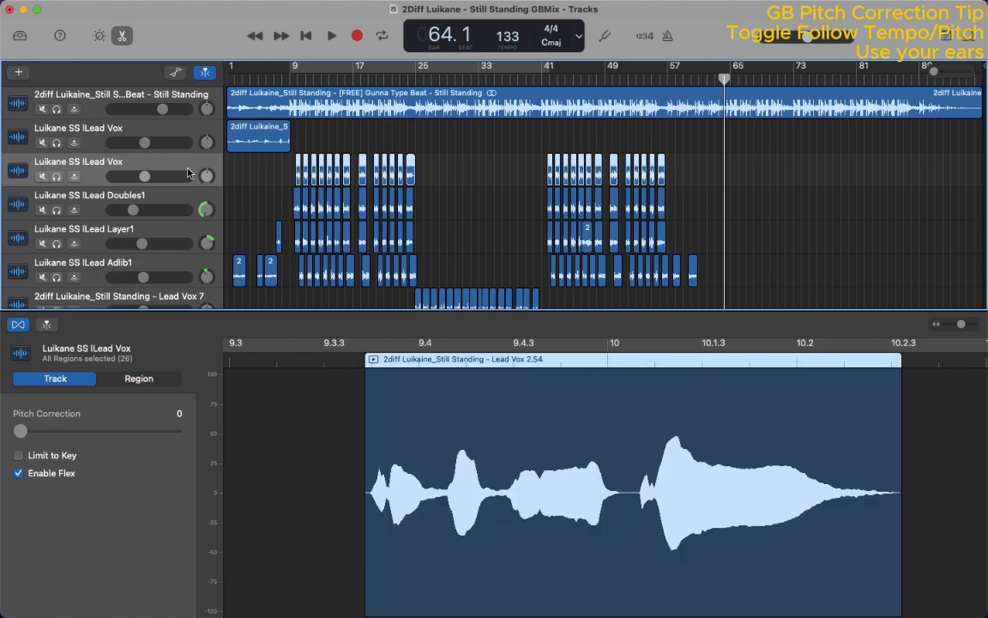
pyautogui.click(43, 478)
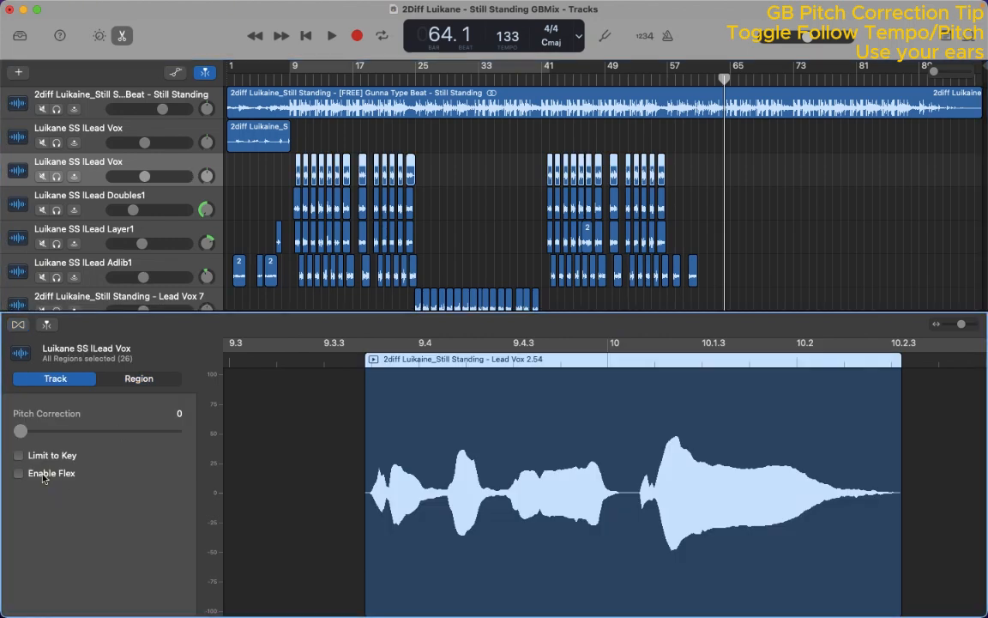
pyautogui.click(128, 383)
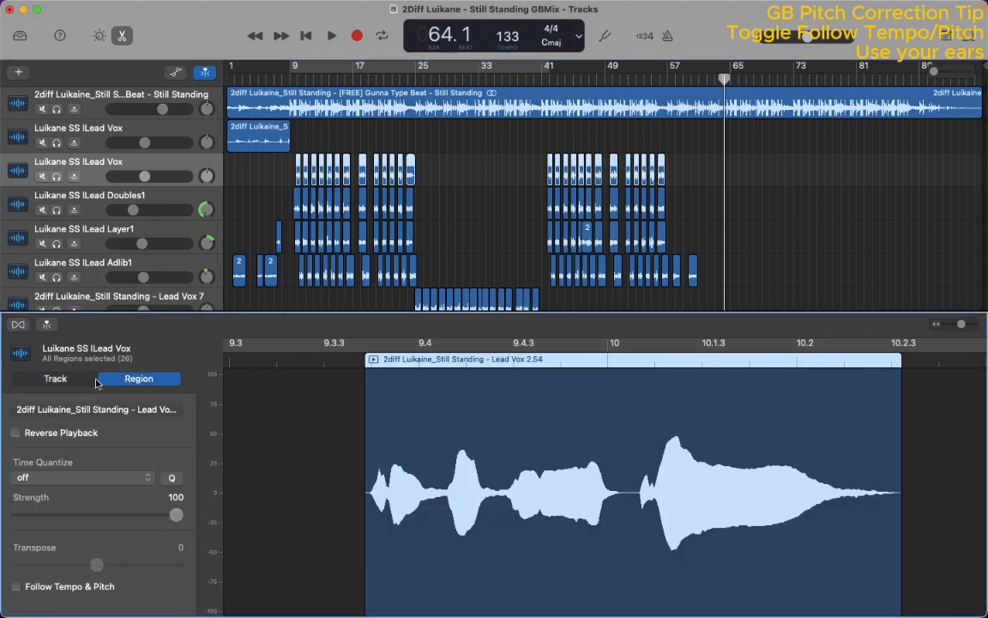
pyautogui.click(87, 383)
pyautogui.click(137, 379)
pyautogui.click(83, 381)
pyautogui.press('b')
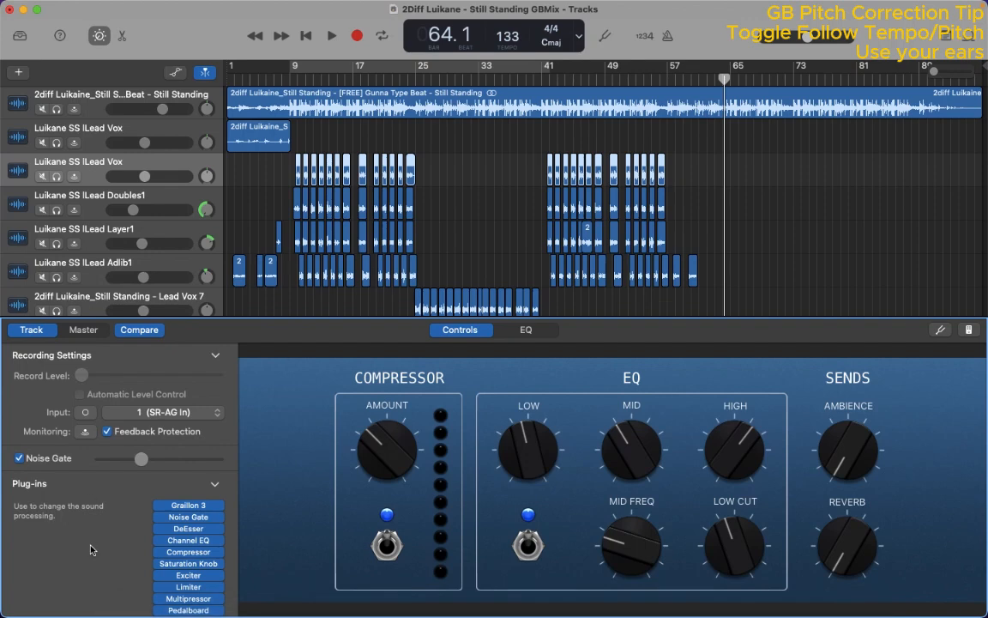
pyautogui.scroll(-4, 86, 549)
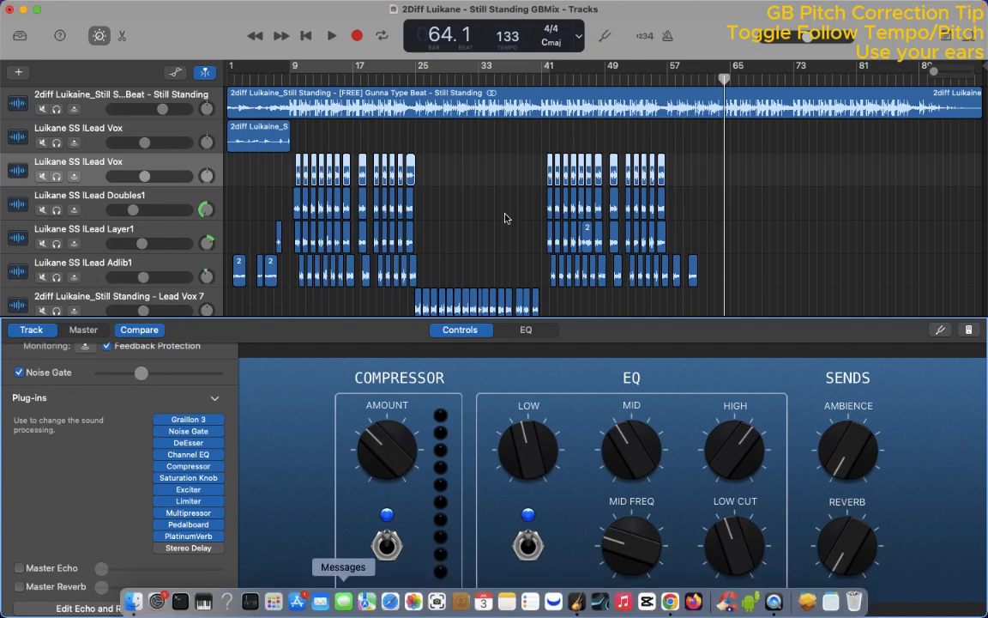
# Start exporting the song to disk and end the file name with "GBMix - Rough Mix 2" in place of the date and time
pyautogui.moveTo(625, 1)
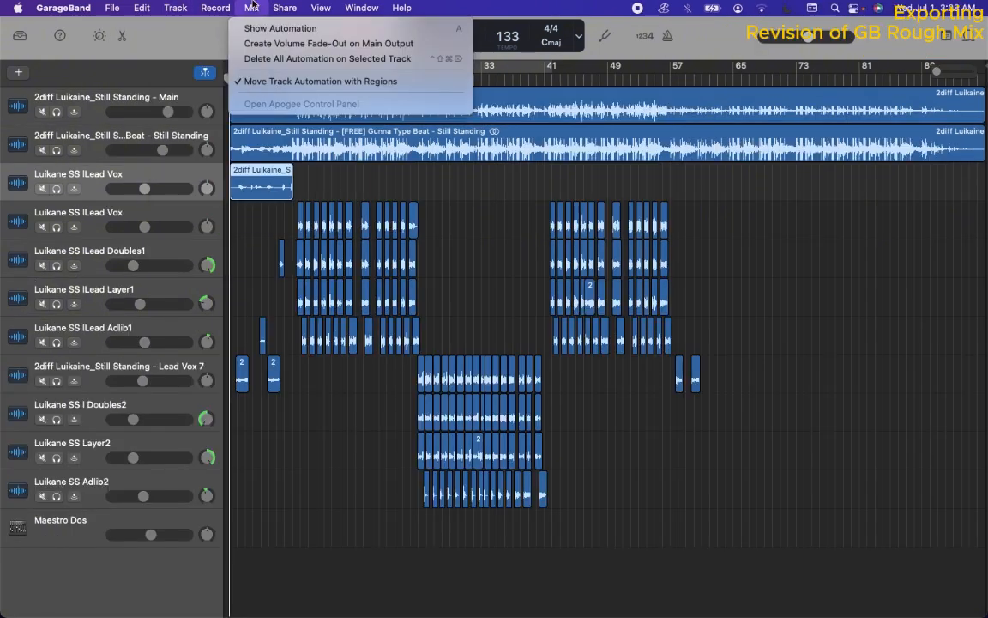
pyautogui.moveTo(284, 7)
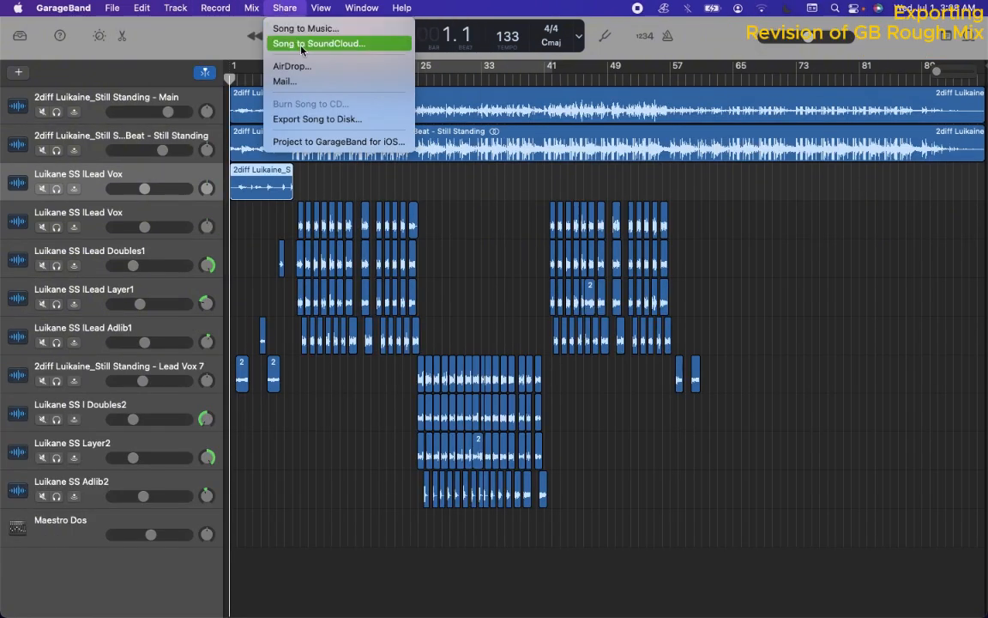
pyautogui.click(296, 119)
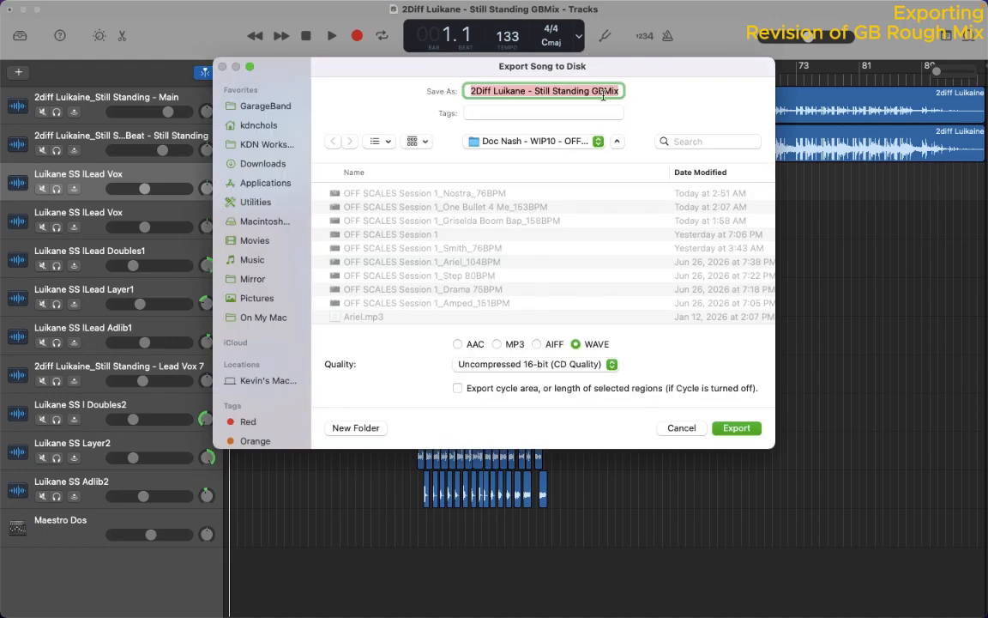
pyautogui.click(603, 95)
pyautogui.tripleClick(617, 90)
pyautogui.click(620, 90)
pyautogui.press('Right')
pyautogui.press('Right')
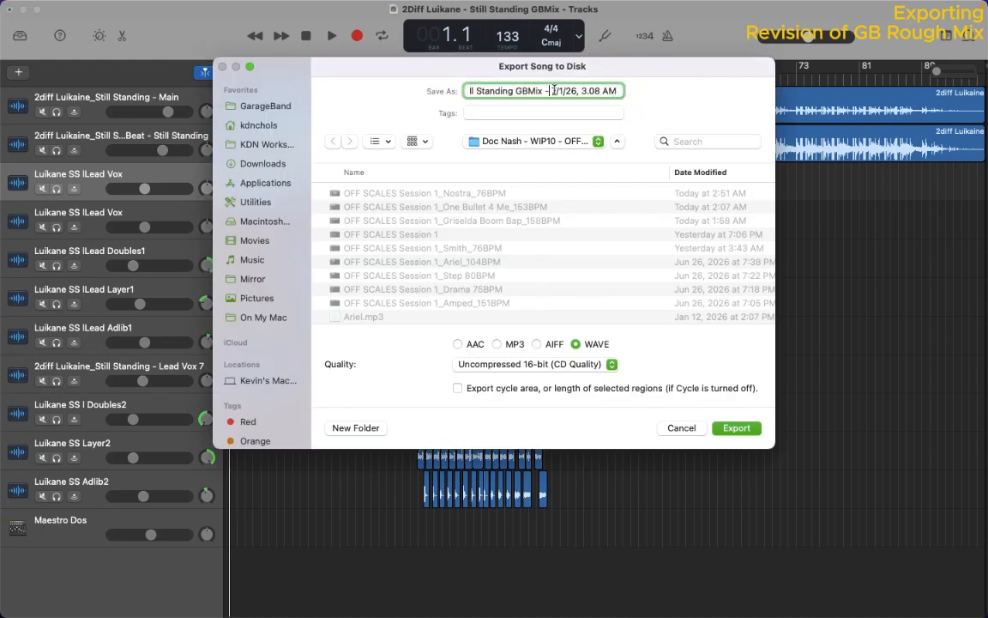
pyautogui.moveTo(555, 90); pyautogui.dragTo(695, 101)
pyautogui.write('Rough Mi')
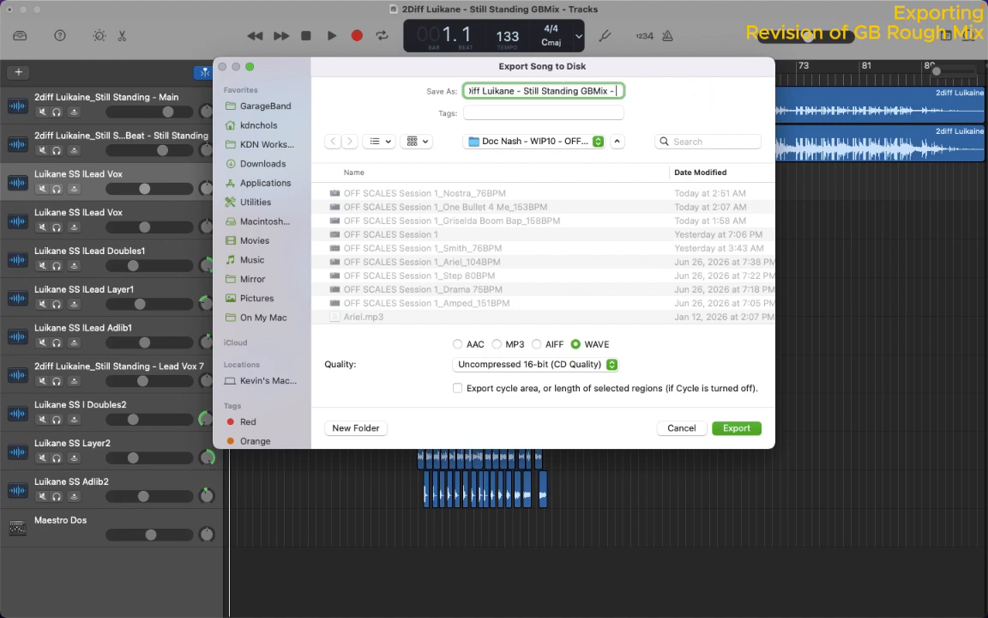
pyautogui.write('x 2')
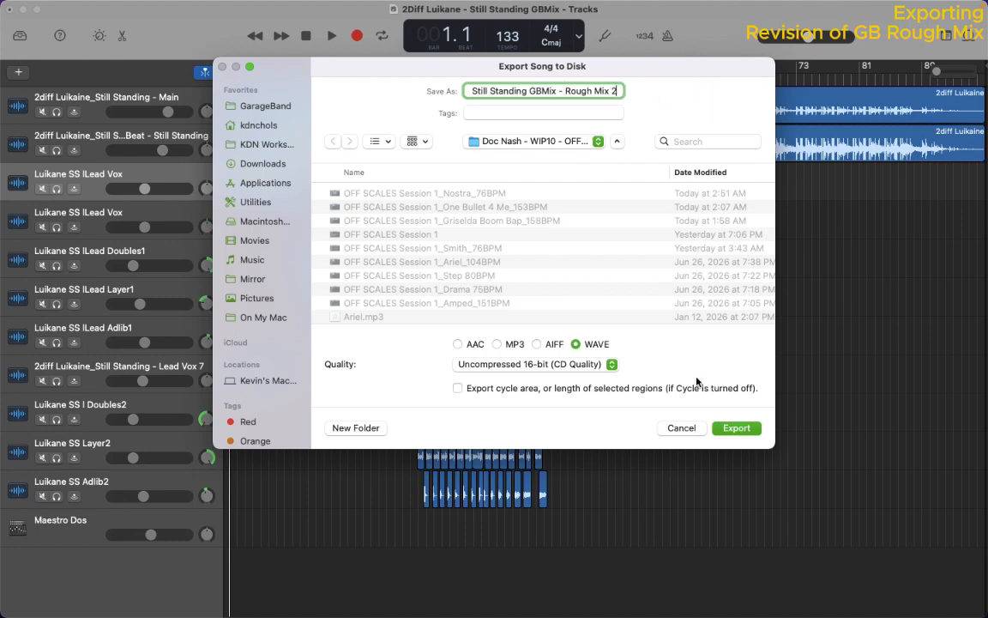
# Choose the recent Still Standing project folder as the destination and export the song there
pyautogui.click(534, 141)
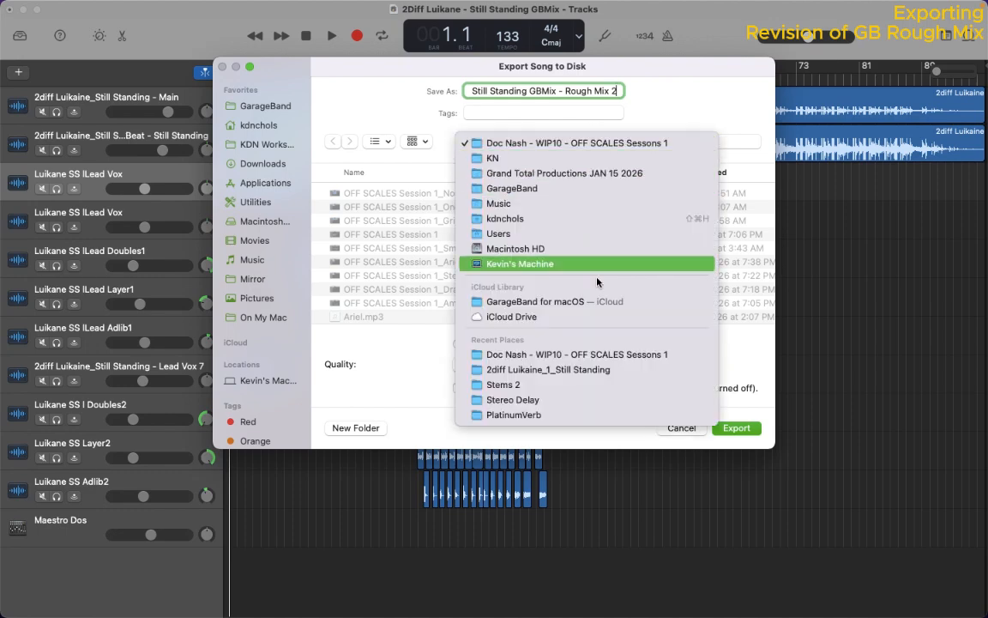
pyautogui.click(549, 370)
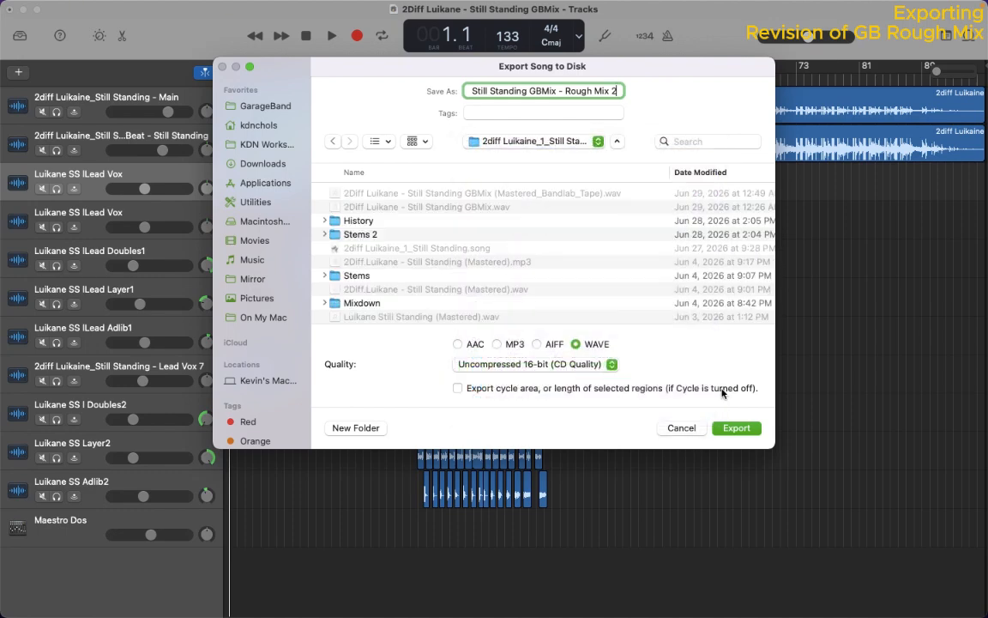
pyautogui.click(740, 429)
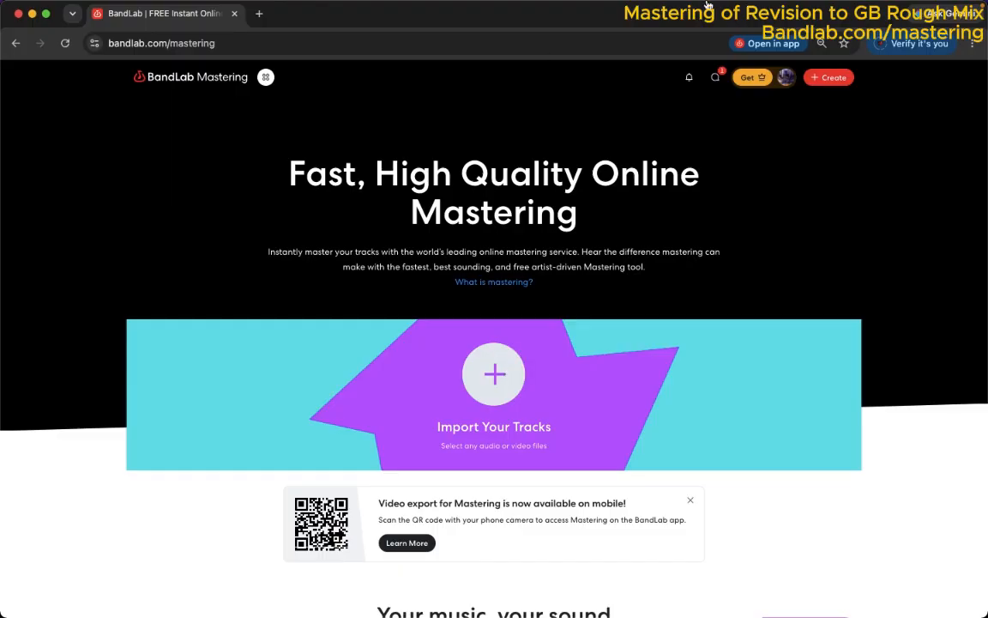
# Switch to BandLab Mastering in the browser and import the Still Standing GBMix - Rough Mix 2.wav file
pyautogui.click(500, 368)
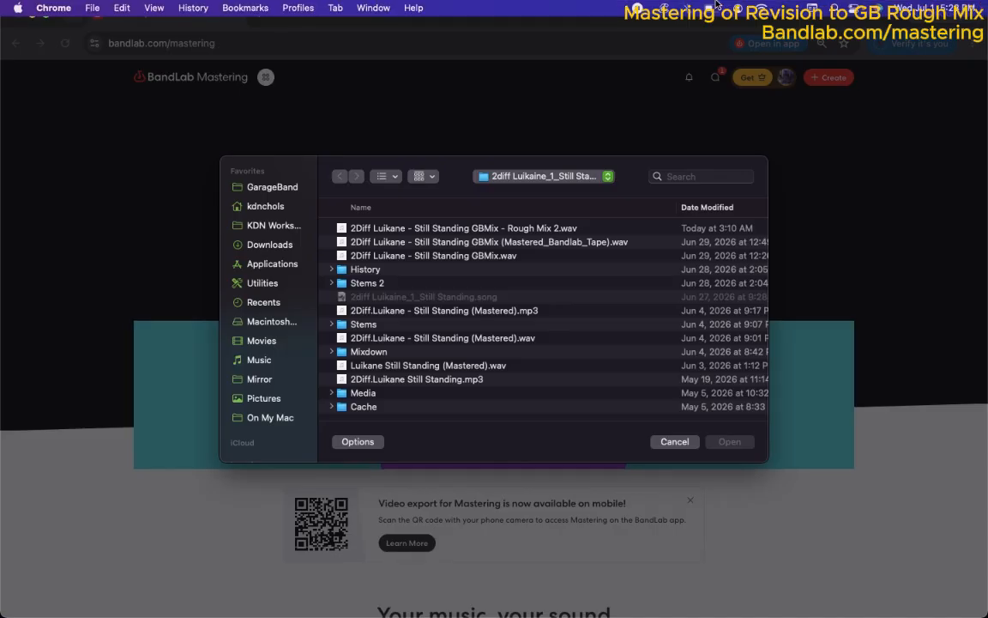
pyautogui.click(555, 229)
pyautogui.doubleClick(539, 228)
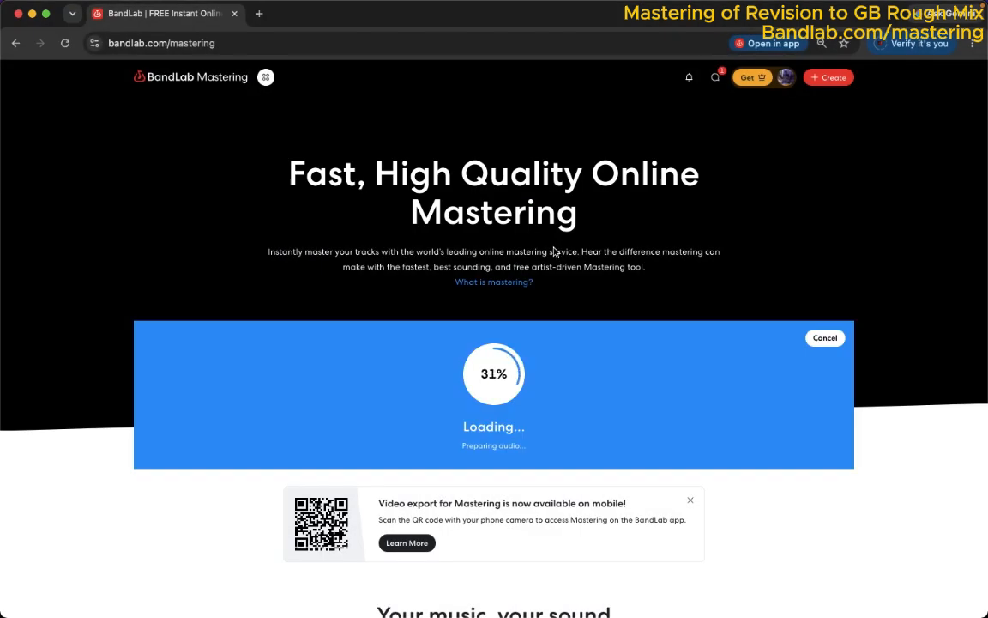
# Listen to the imported song with the Universal mastering preset, lowering and raising the system volume to judge the sound
pyautogui.scroll(-1, 542, 478)
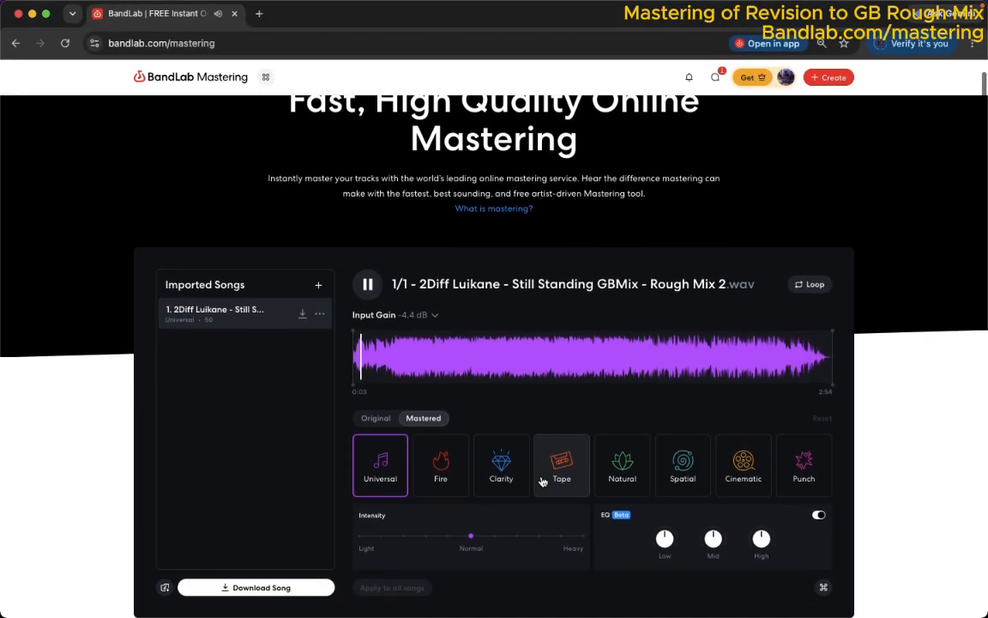
pyautogui.press('XF86AudioRaiseVolume')
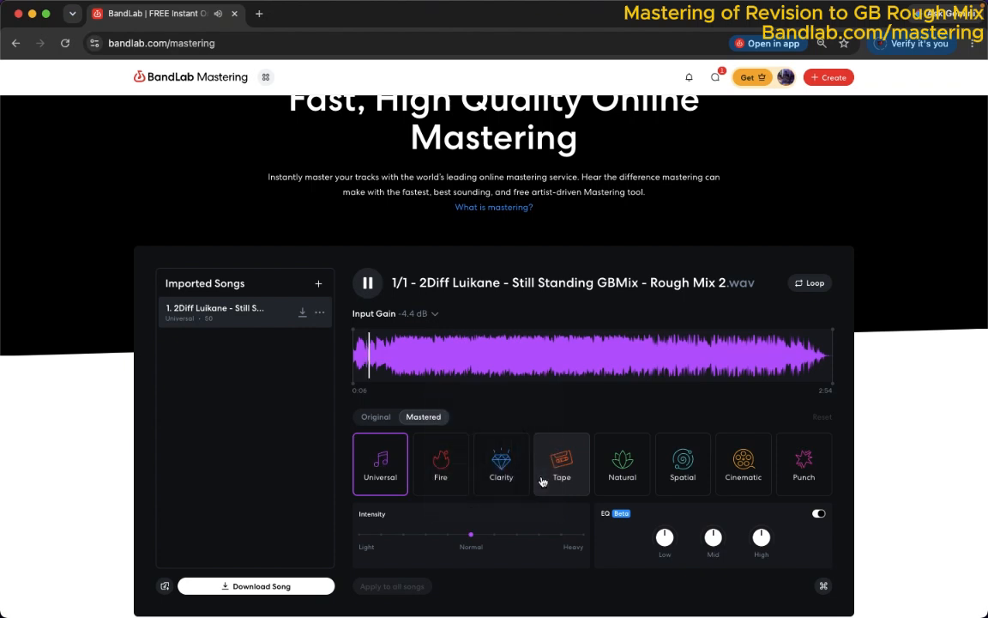
pyautogui.press('XF86AudioLowerVolume')
pyautogui.press('XF86AudioLowerVolume')
pyautogui.press('XF86AudioLowerVolume')
pyautogui.press('XF86AudioLowerVolume')
pyautogui.press('XF86AudioLowerVolume')
pyautogui.press('XF86AudioLowerVolume')
pyautogui.press('XF86AudioLowerVolume')
pyautogui.press('XF86AudioLowerVolume')
pyautogui.press('XF86AudioLowerVolume')
pyautogui.press('XF86AudioLowerVolume')
pyautogui.press('XF86AudioLowerVolume')
pyautogui.press('XF86AudioLowerVolume')
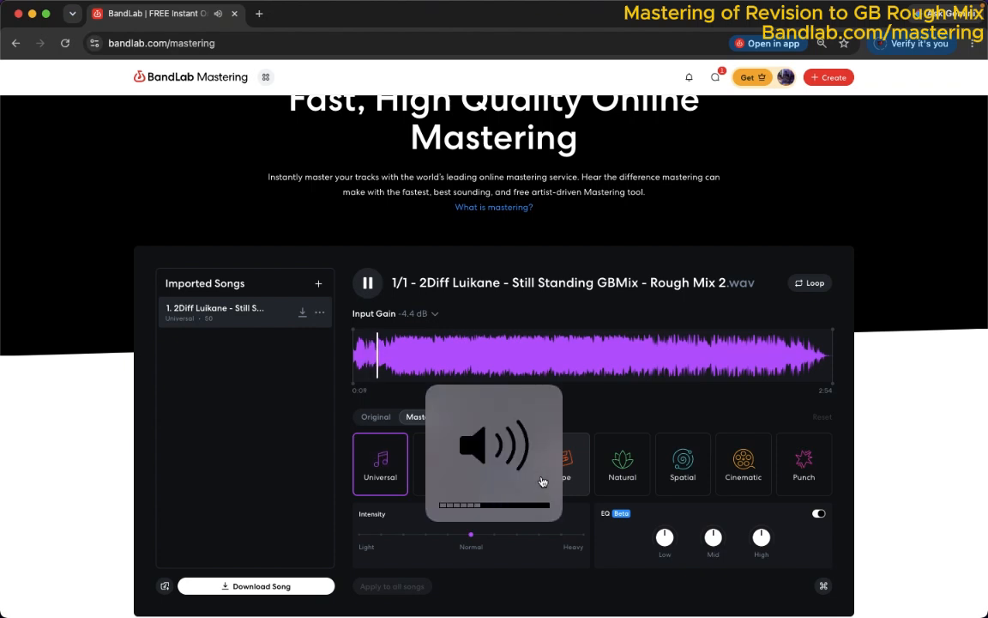
pyautogui.press('XF86AudioRaiseVolume')
pyautogui.press('XF86AudioRaiseVolume')
pyautogui.press('XF86AudioRaiseVolume')
pyautogui.press('XF86AudioRaiseVolume')
pyautogui.press('XF86AudioRaiseVolume')
pyautogui.press('XF86AudioRaiseVolume')
pyautogui.press('XF86AudioRaiseVolume')
pyautogui.press('XF86AudioRaiseVolume')
pyautogui.press('XF86AudioRaiseVolume')
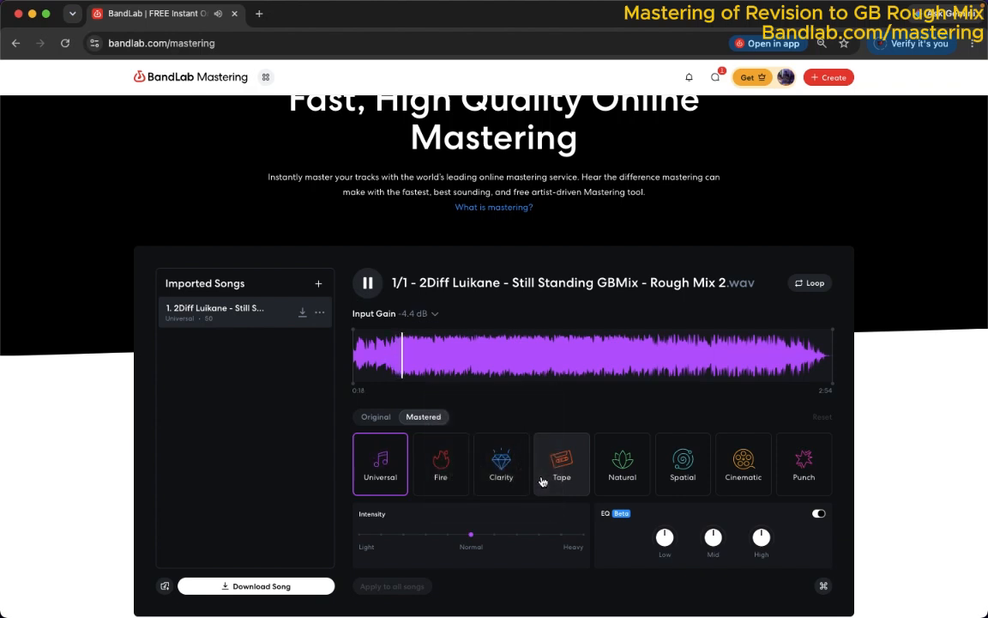
pyautogui.press('XF86AudioLowerVolume')
pyautogui.press('XF86AudioLowerVolume')
pyautogui.press('XF86AudioLowerVolume')
pyautogui.press('XF86AudioLowerVolume')
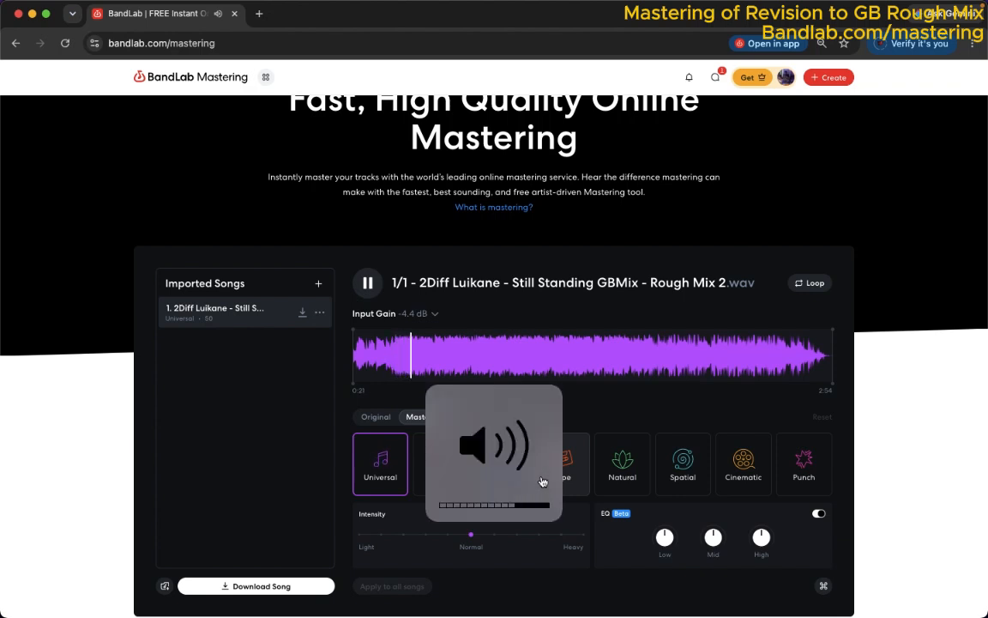
pyautogui.press('XF86AudioLowerVolume')
pyautogui.press('XF86AudioLowerVolume')
pyautogui.press('XF86AudioRaiseVolume')
pyautogui.press('XF86AudioRaiseVolume')
pyautogui.press('XF86AudioRaiseVolume')
pyautogui.press('XF86AudioRaiseVolume')
pyautogui.press('XF86AudioRaiseVolume')
pyautogui.press('XF86AudioRaiseVolume')
pyautogui.press('XF86AudioRaiseVolume')
pyautogui.press('XF86AudioRaiseVolume')
# Audition the Tape, Universal and Clarity mastering presets in turn while the song plays, raising the volume slightly
pyautogui.click(570, 461)
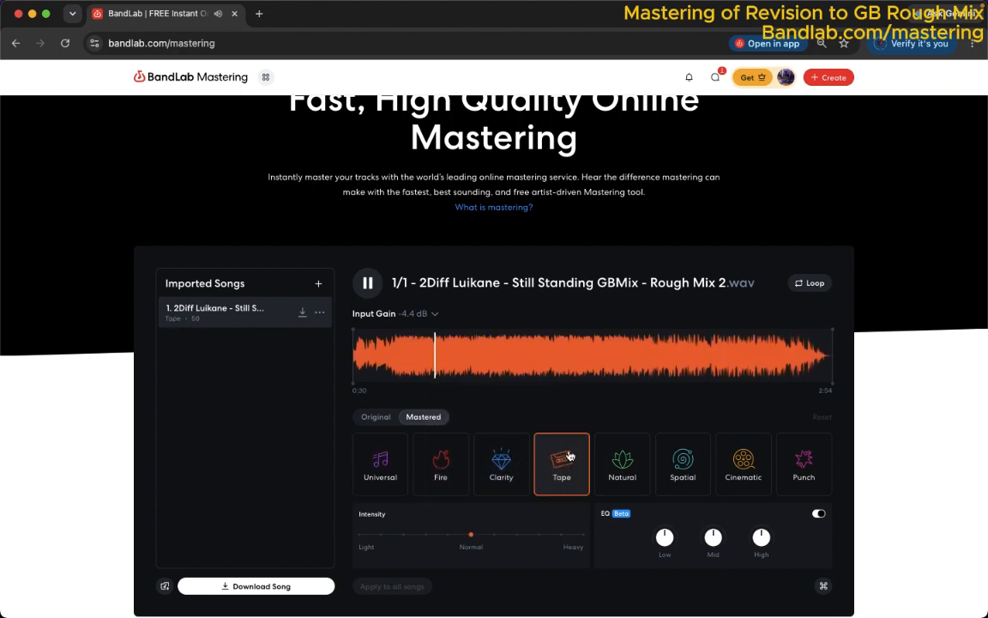
pyautogui.press('XF86AudioRaiseVolume')
pyautogui.press('XF86AudioRaiseVolume')
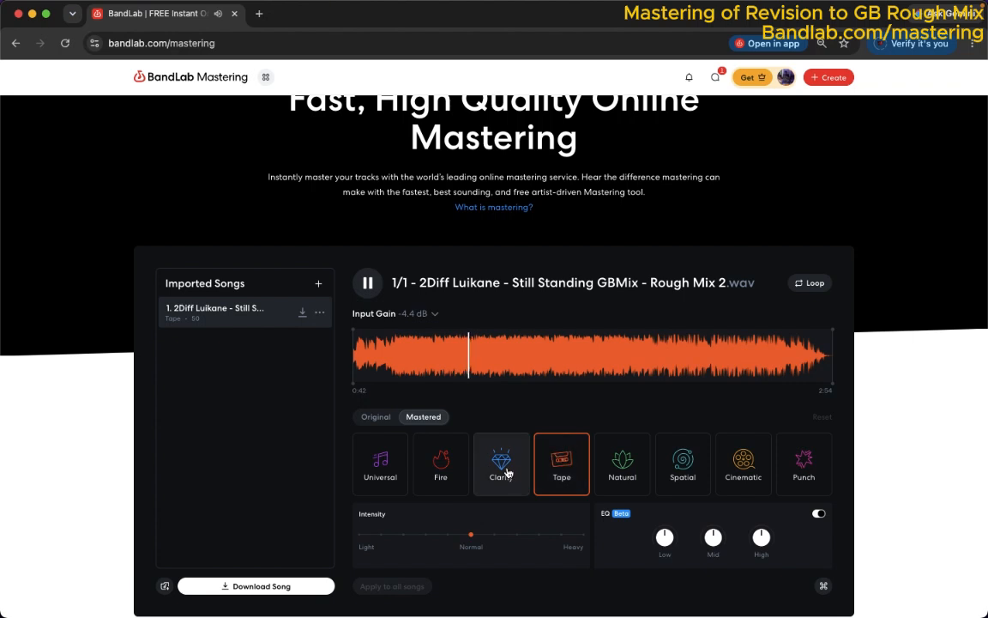
pyautogui.click(394, 466)
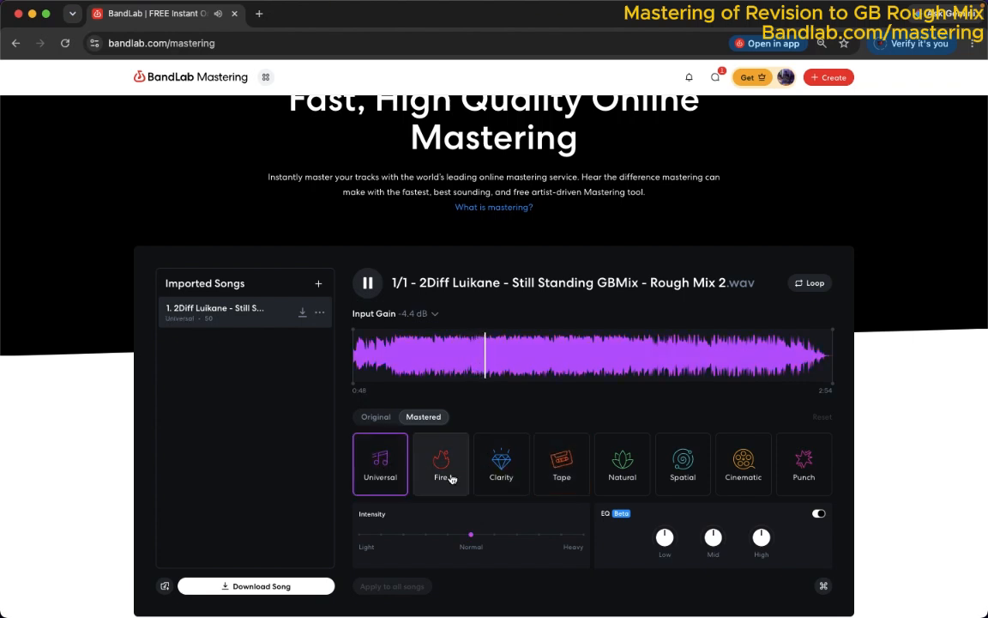
pyautogui.click(500, 483)
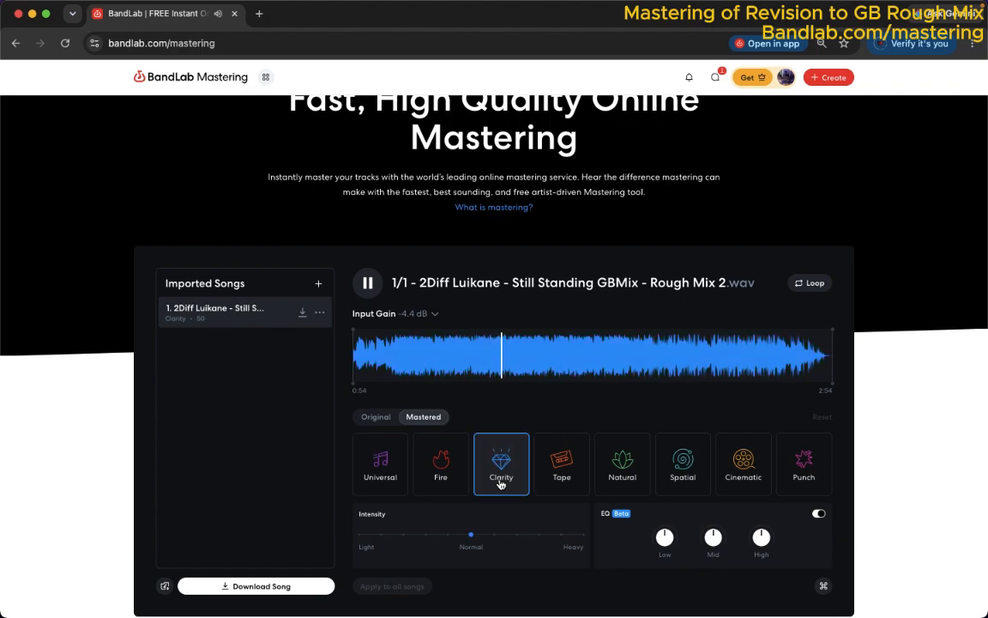
pyautogui.click(557, 468)
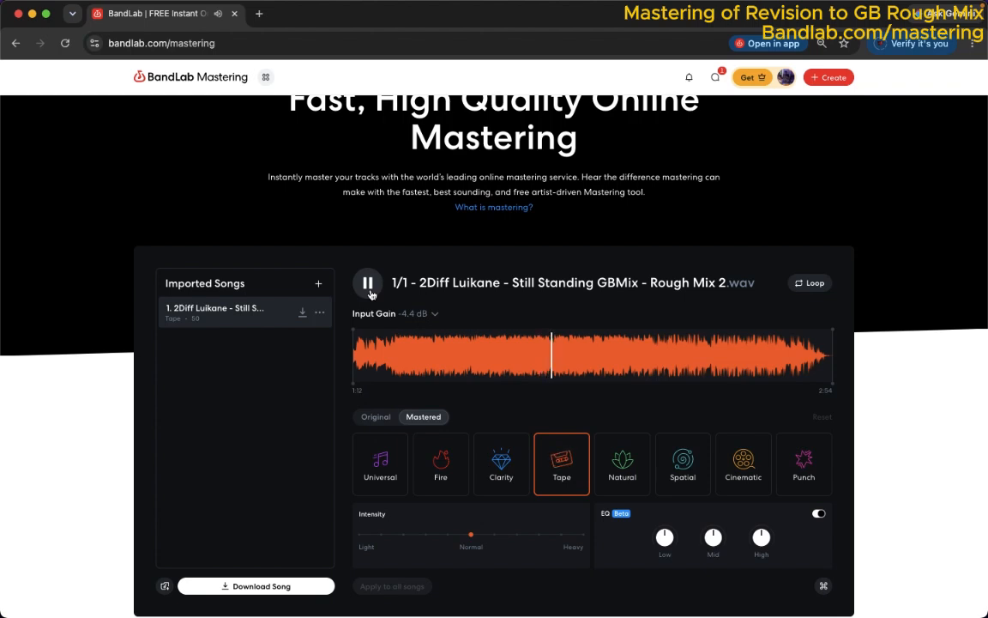
pyautogui.click(503, 454)
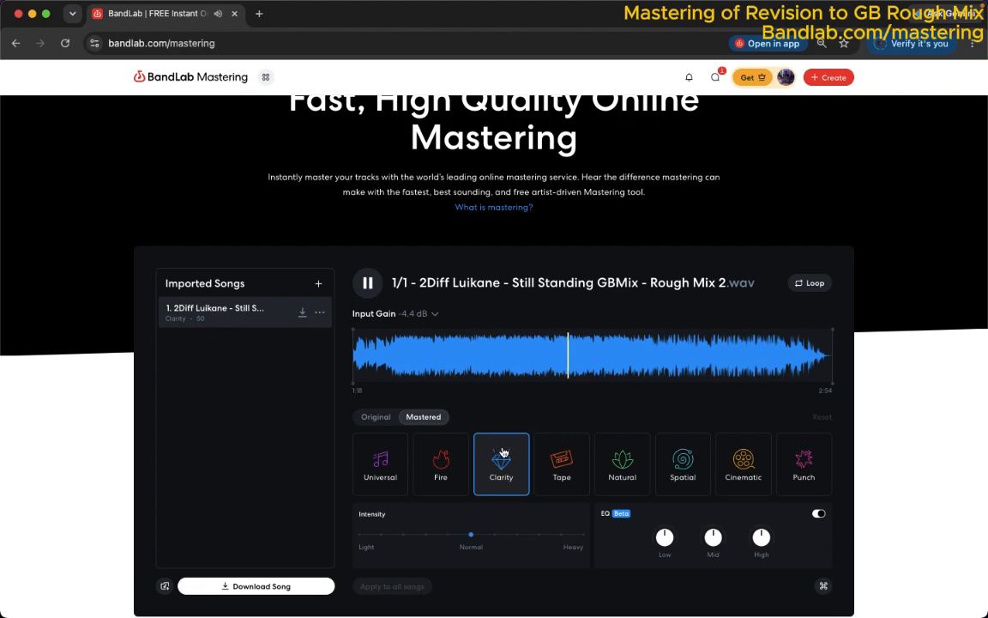
# Compare the Universal and Tape mastering presets by alternating between them during playback, ending on Universal
pyautogui.click(388, 463)
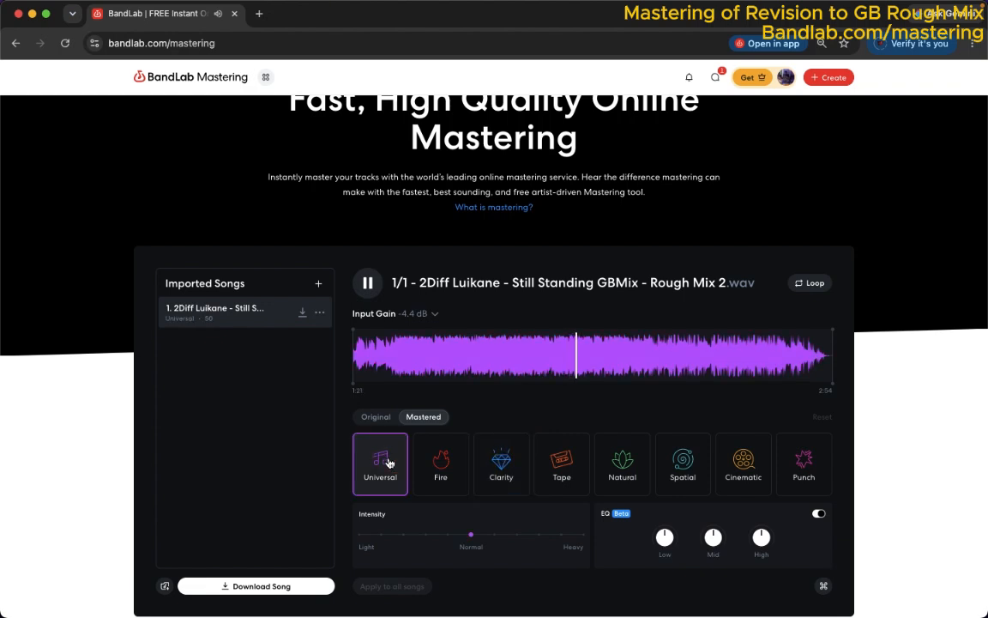
pyautogui.press('XF86AudioRaiseVolume')
pyautogui.click(551, 456)
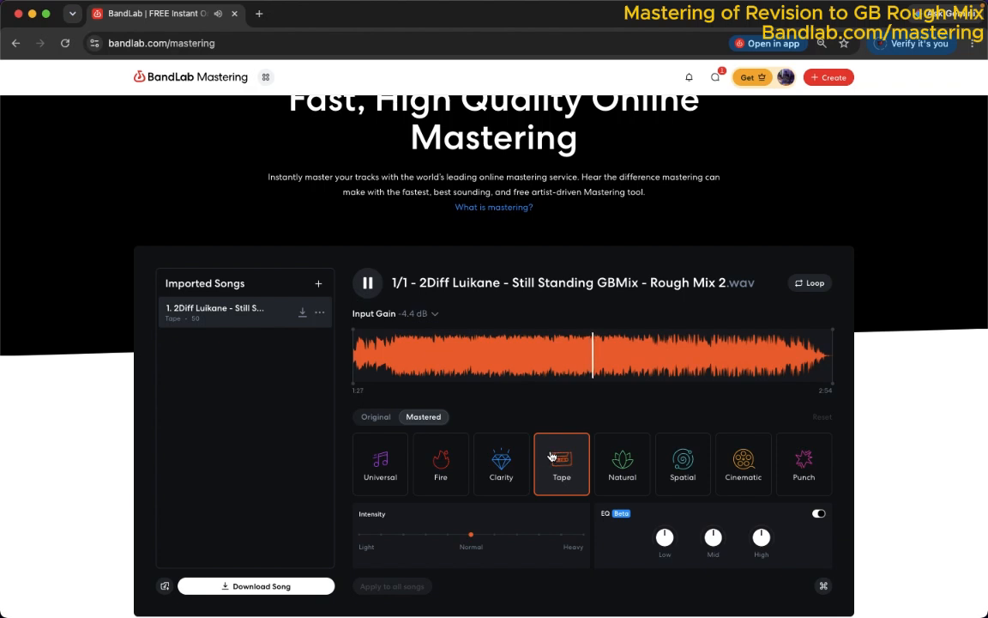
pyautogui.click(380, 462)
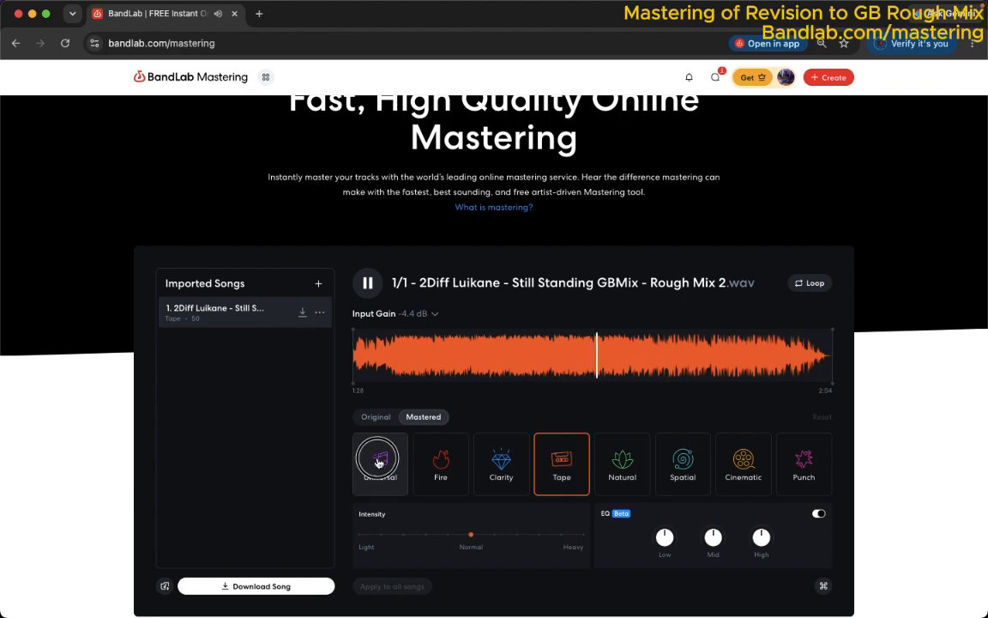
pyautogui.click(548, 464)
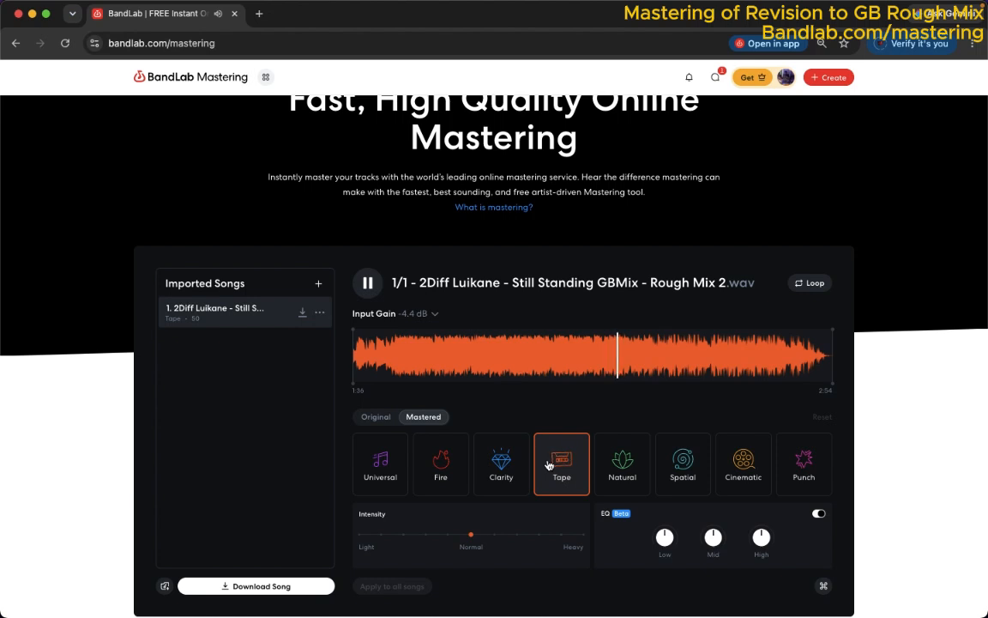
pyautogui.click(392, 476)
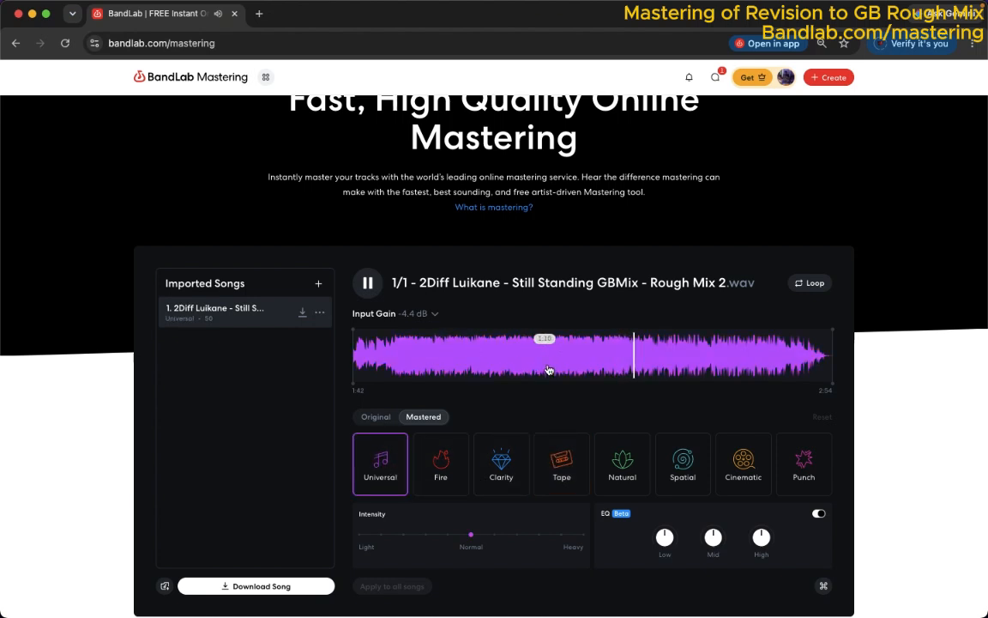
# Pause playback, start downloading the Universal-mastered song, and append "Universal Master" to the suggested file name ending in "Rough Mix 2"
pyautogui.click(369, 286)
pyautogui.click(306, 319)
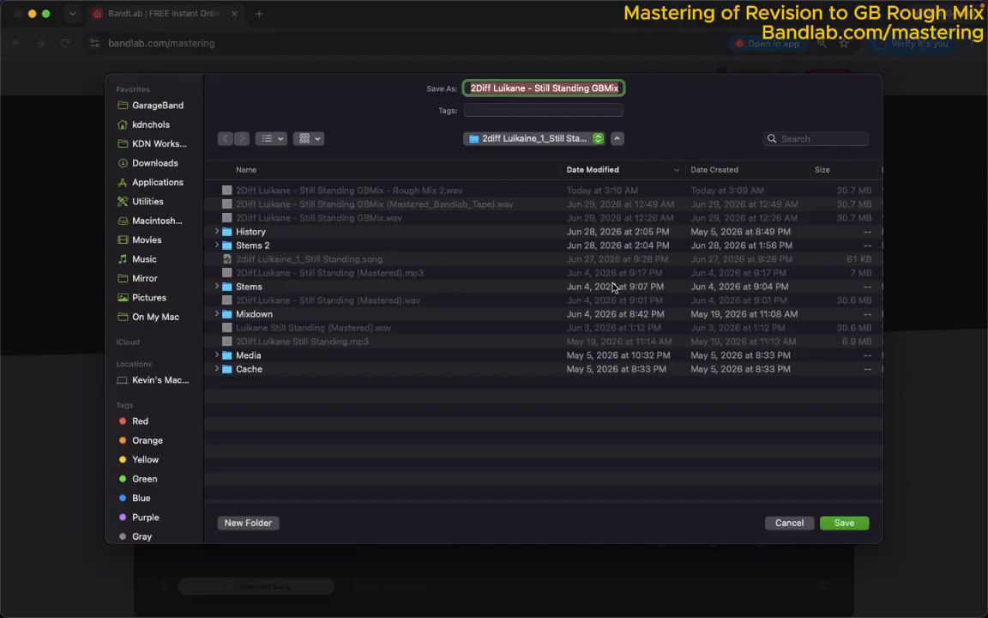
pyautogui.click(615, 89)
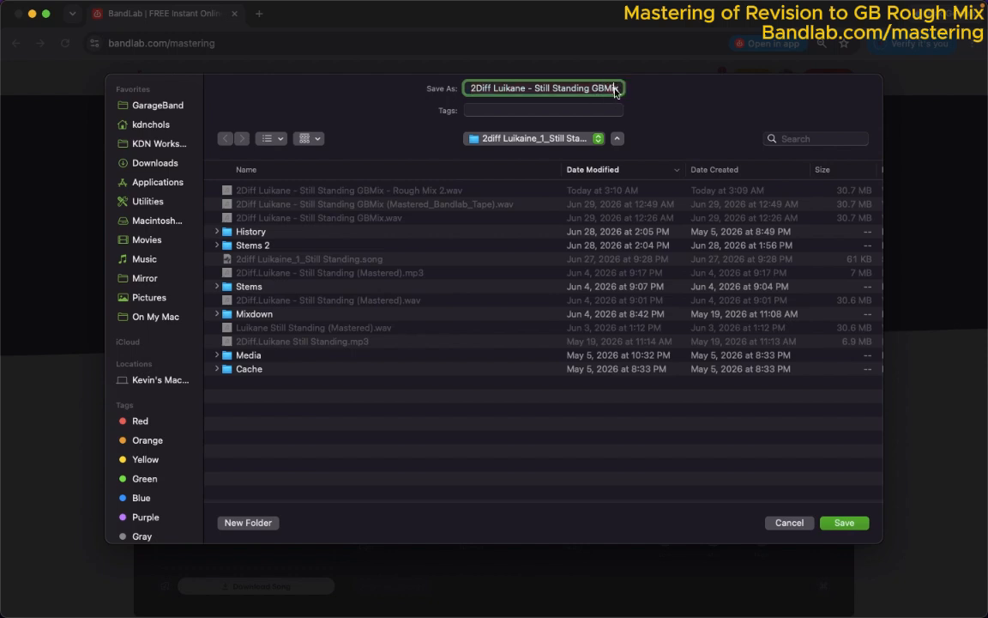
pyautogui.moveTo(615, 89); pyautogui.dragTo(635, 97)
pyautogui.click(568, 89)
pyautogui.press('BackSpace')
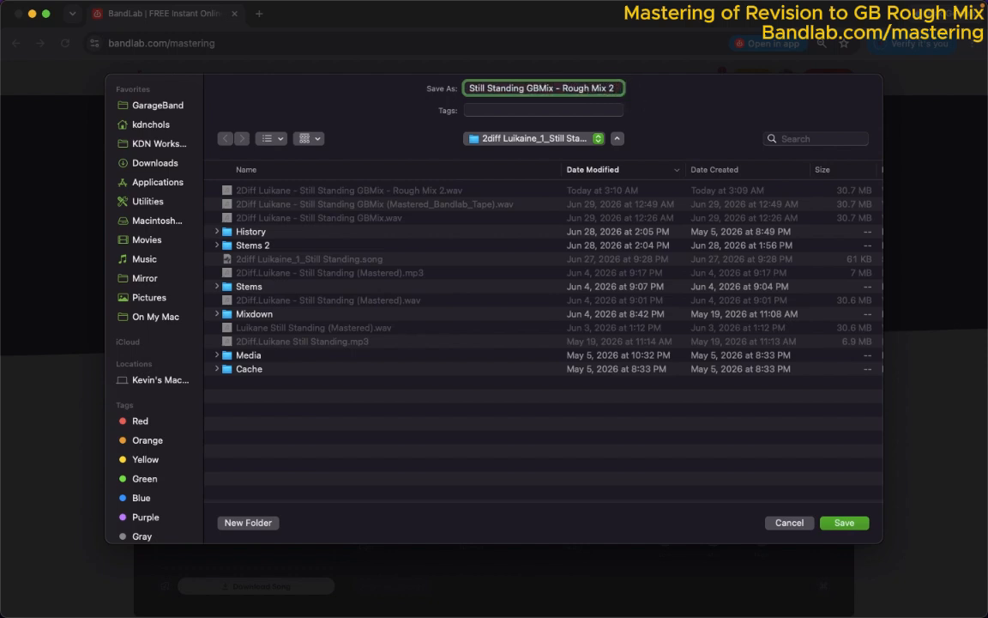
pyautogui.write('Univer')
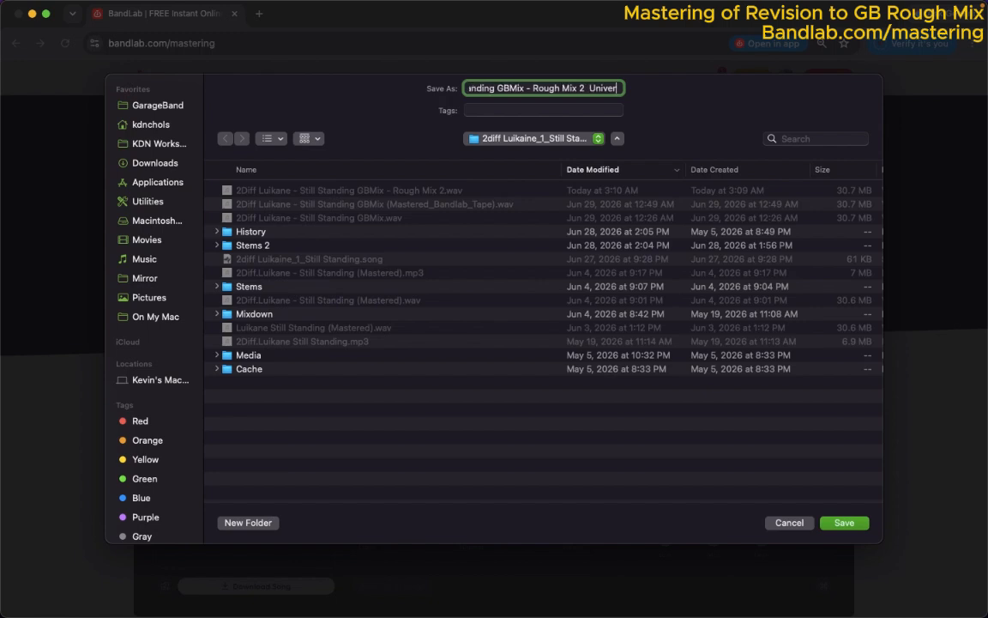
pyautogui.write('sal Master')
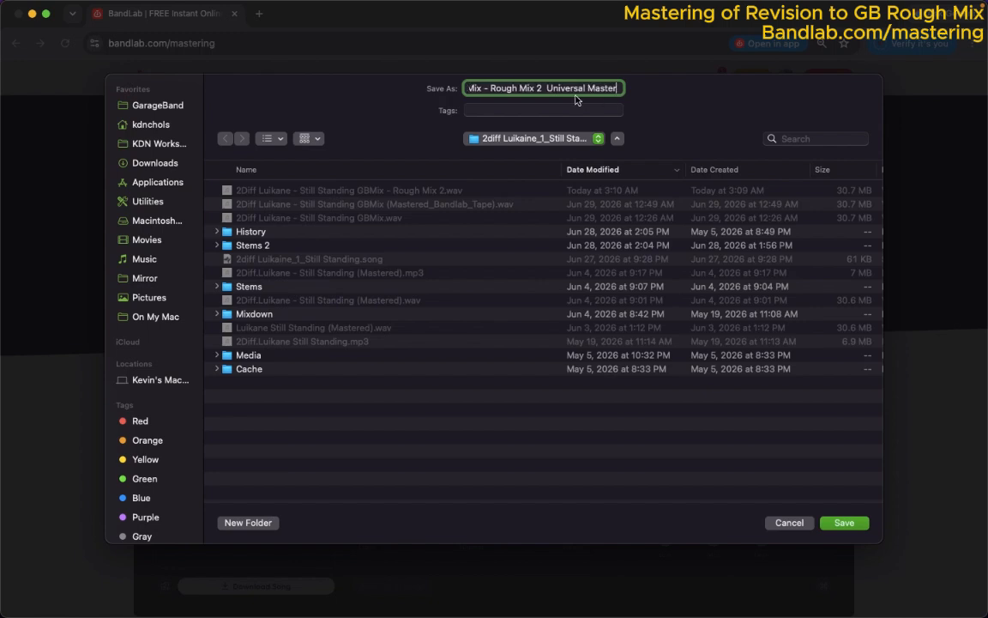
# Insert "Bandlab_" before "Universal Master" in the file name and save the mastered WAV in the current song folder
pyautogui.click(546, 87)
pyautogui.write('Bandla')
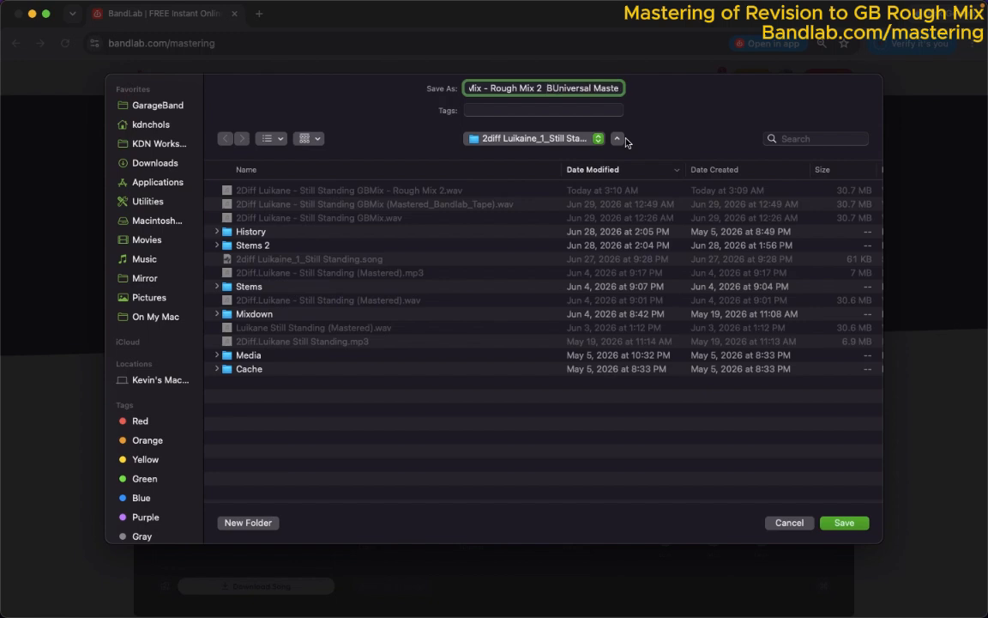
pyautogui.write('b_')
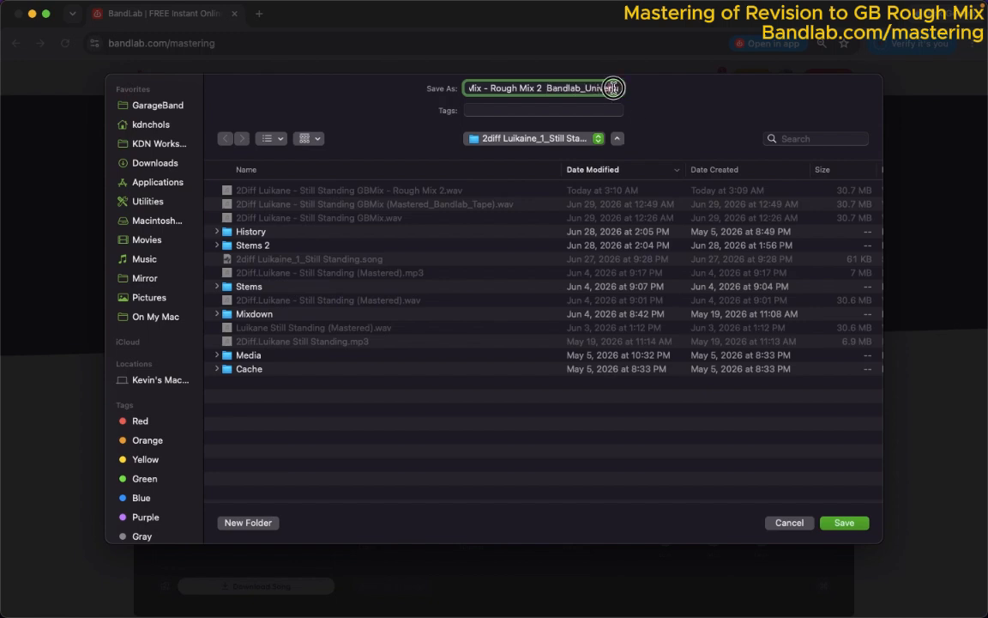
pyautogui.tripleClick(612, 88)
pyautogui.click(612, 87)
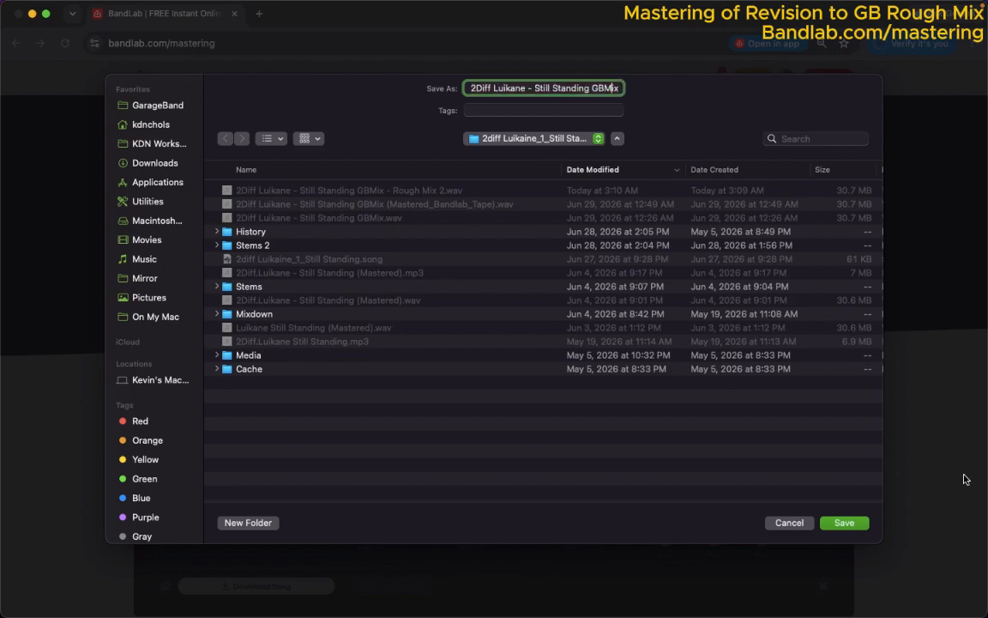
pyautogui.click(838, 523)
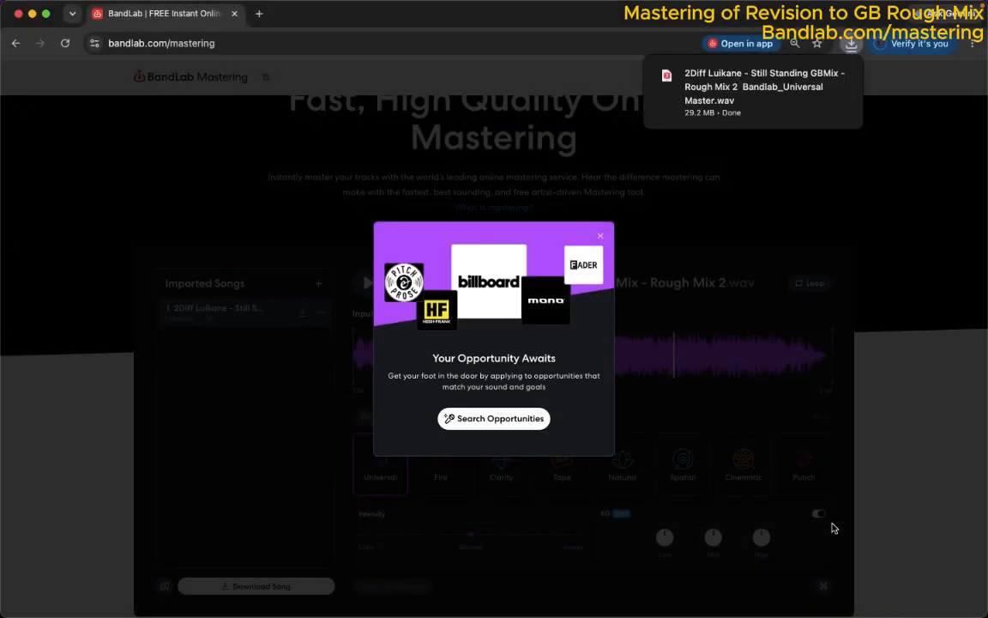
# Switch to GarageBand and examine the Saturation Knob settings and the plug-in chain on the first Lead Vox track
pyautogui.moveTo(617, 3)
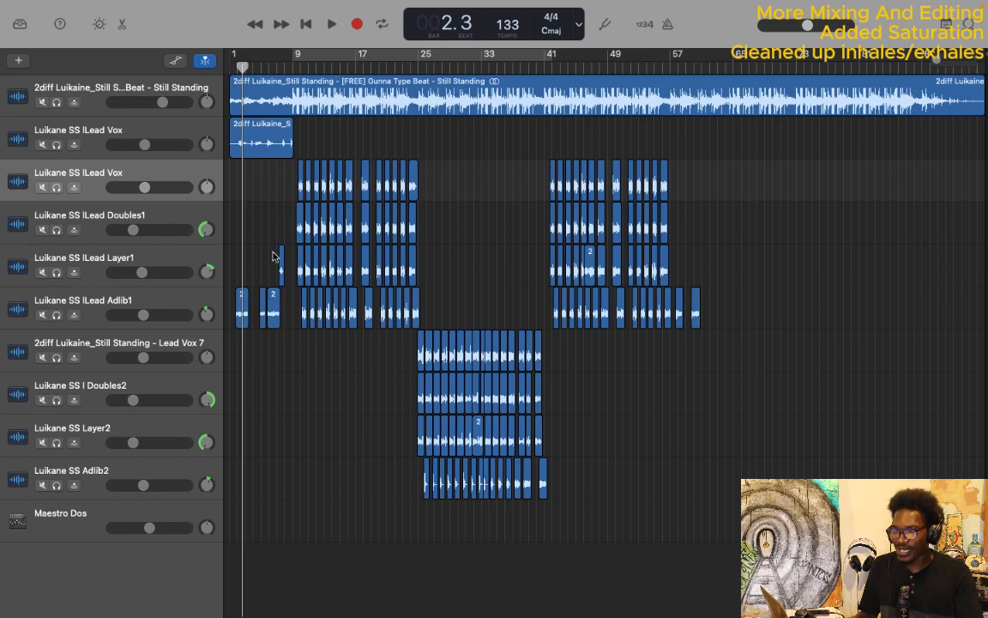
pyautogui.click(180, 136)
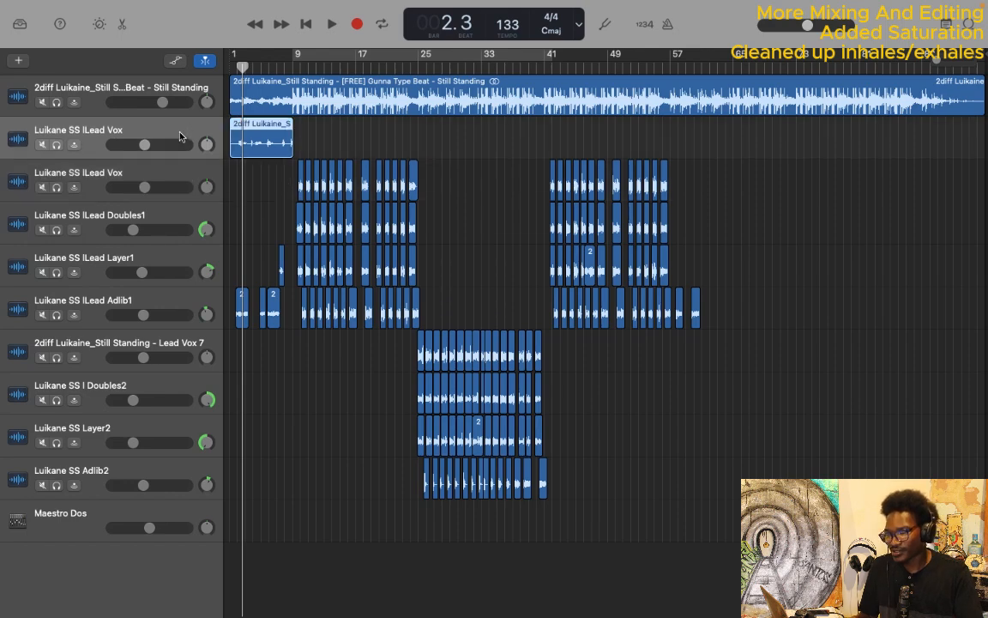
pyautogui.press('b')
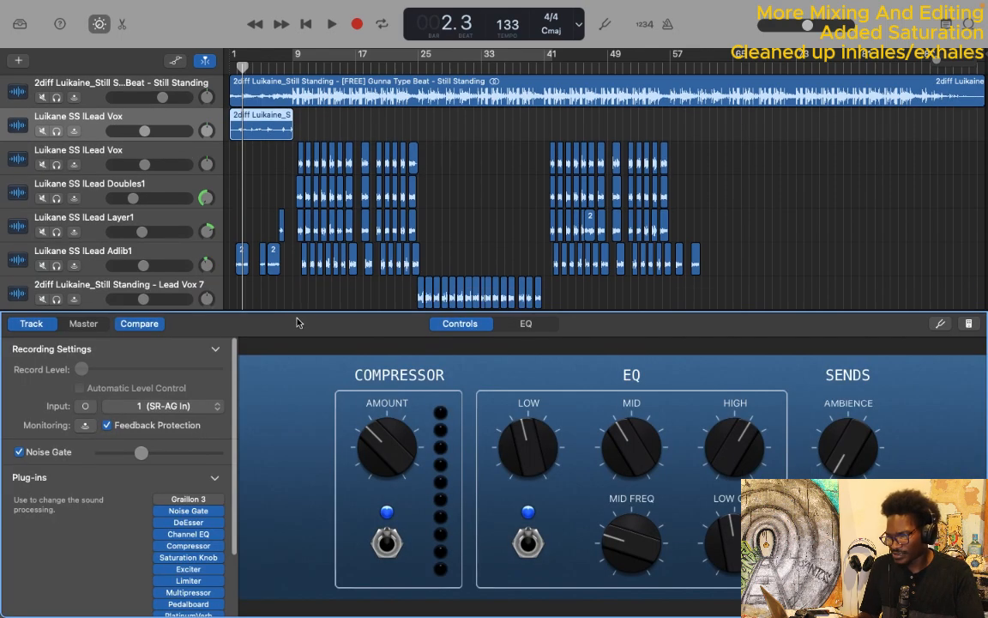
pyautogui.scroll(-1, 115, 549)
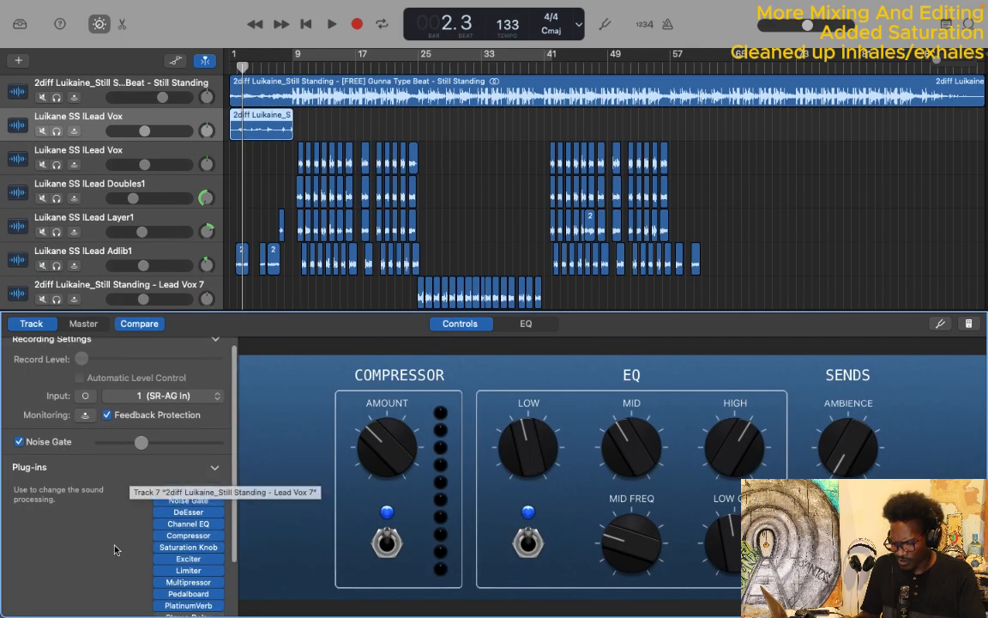
pyautogui.moveTo(190, 549)
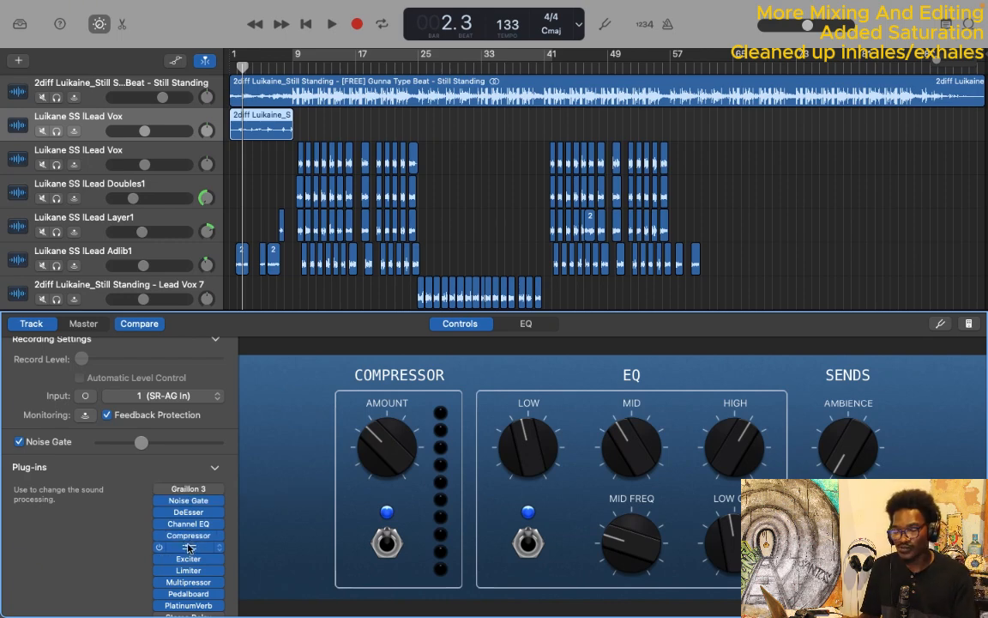
pyautogui.click(189, 547)
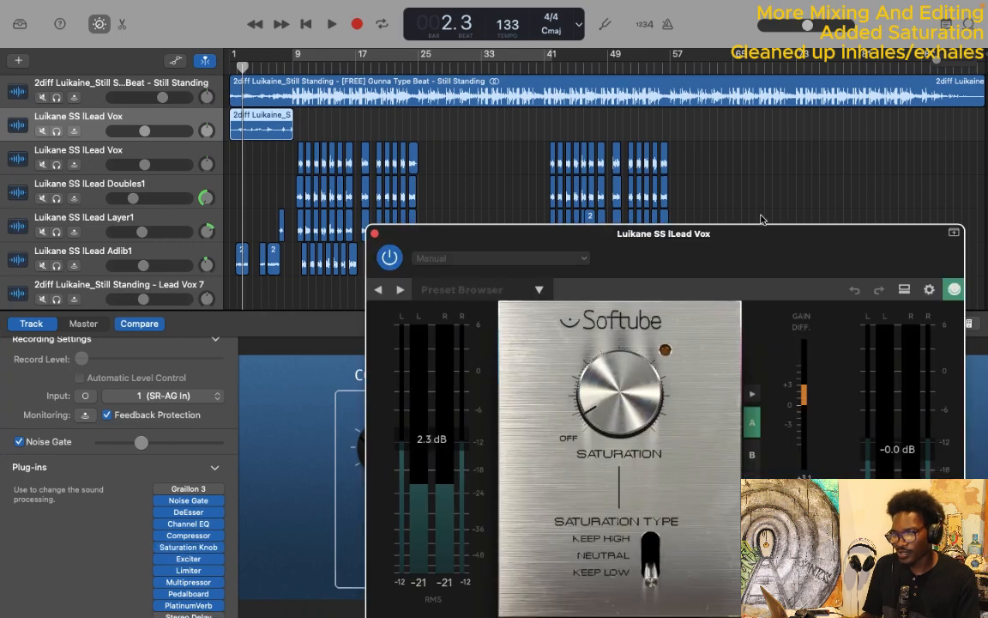
pyautogui.moveTo(730, 167); pyautogui.dragTo(640, 102)
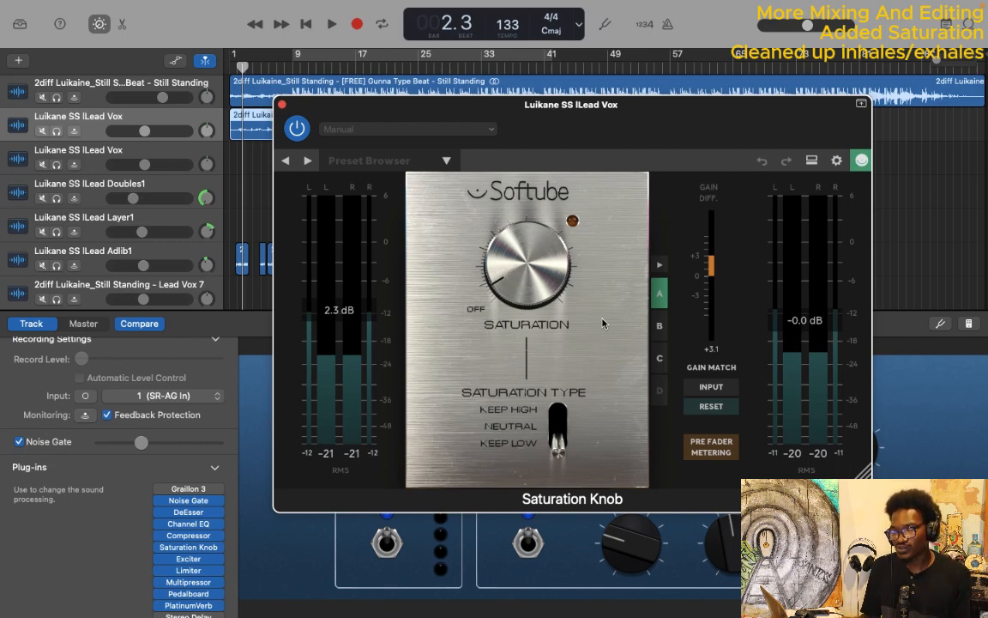
pyautogui.moveTo(521, 280)
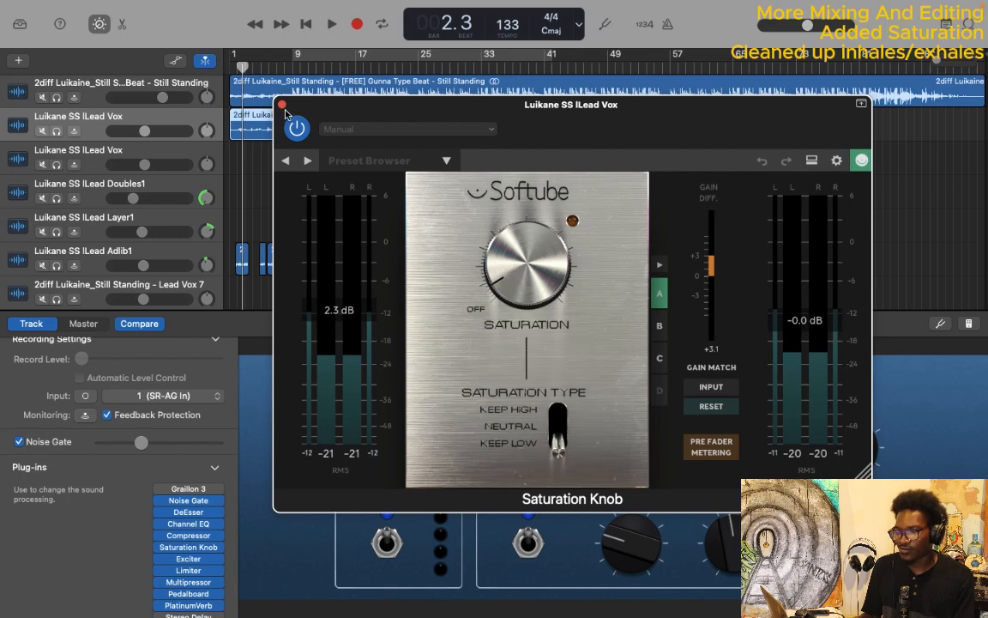
pyautogui.click(282, 105)
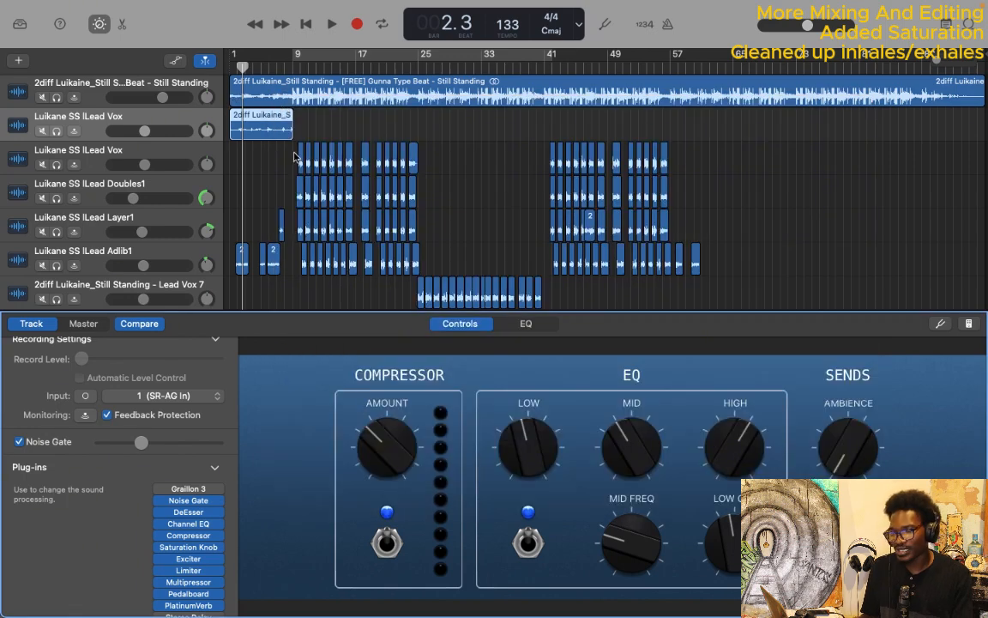
pyautogui.scroll(-3, 121, 567)
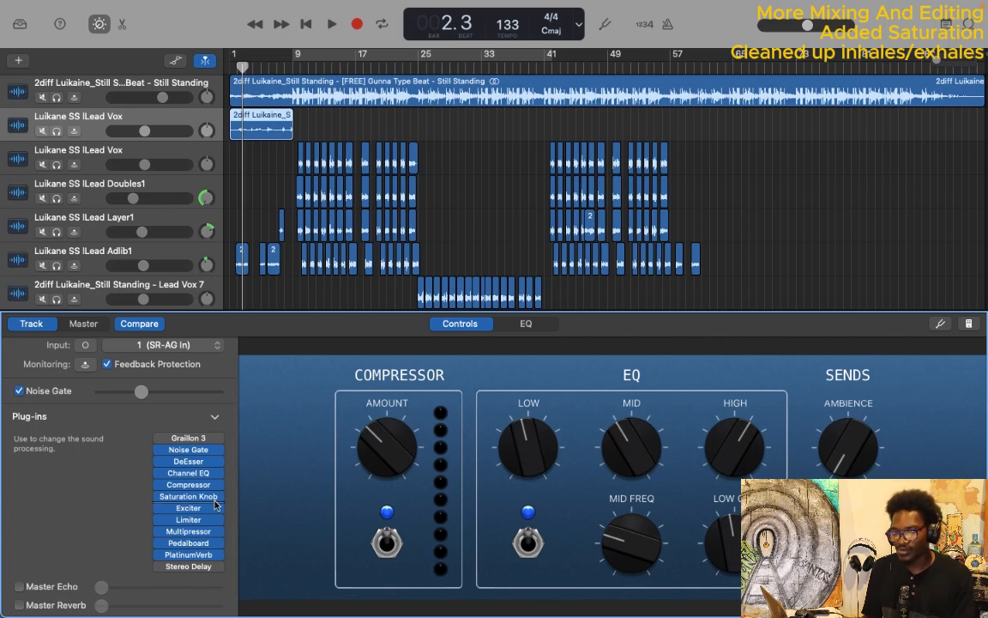
pyautogui.moveTo(202, 501)
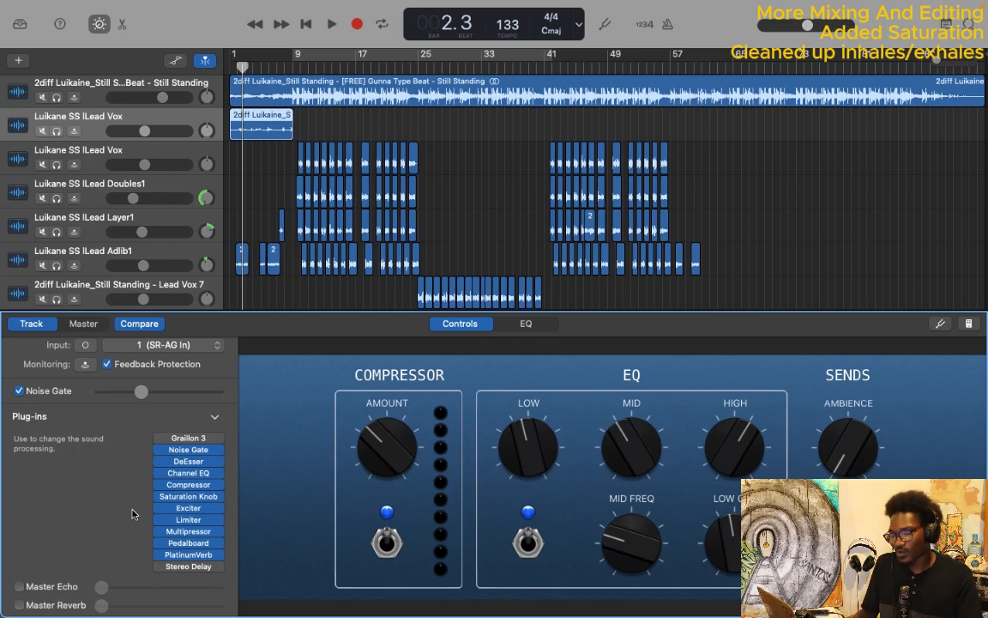
pyautogui.press('b')
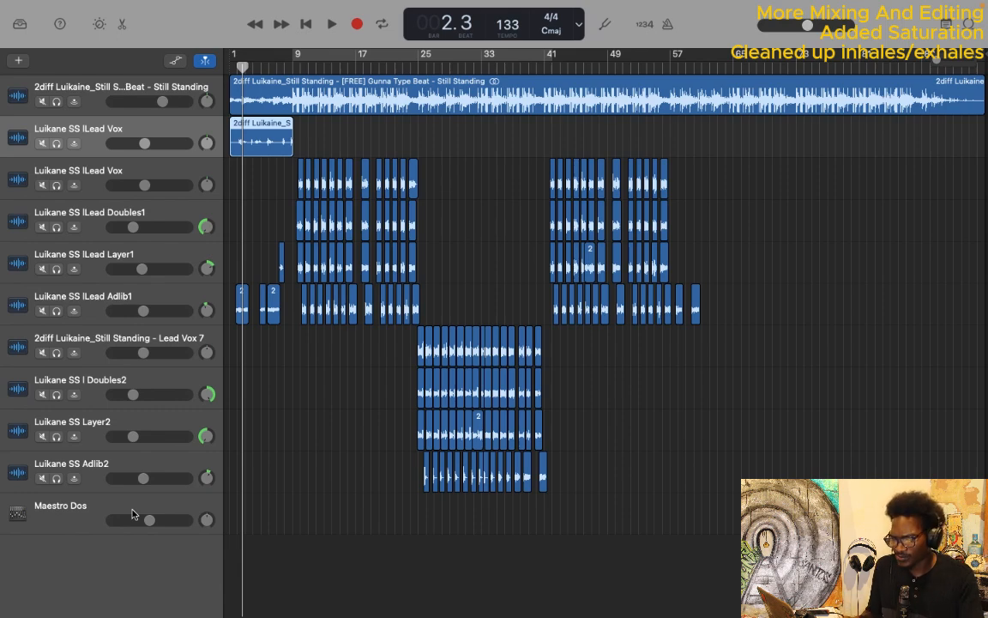
# Examine the output plug-ins, including the Limiter, through the Maestro Dos track's Smart Controls, and close them
pyautogui.click(121, 512)
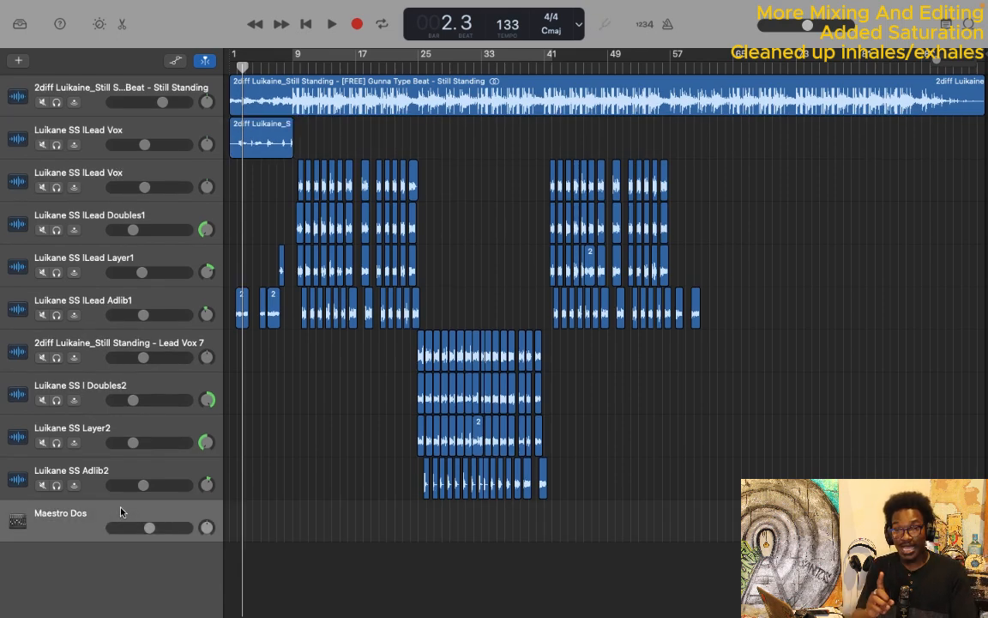
pyautogui.press('b')
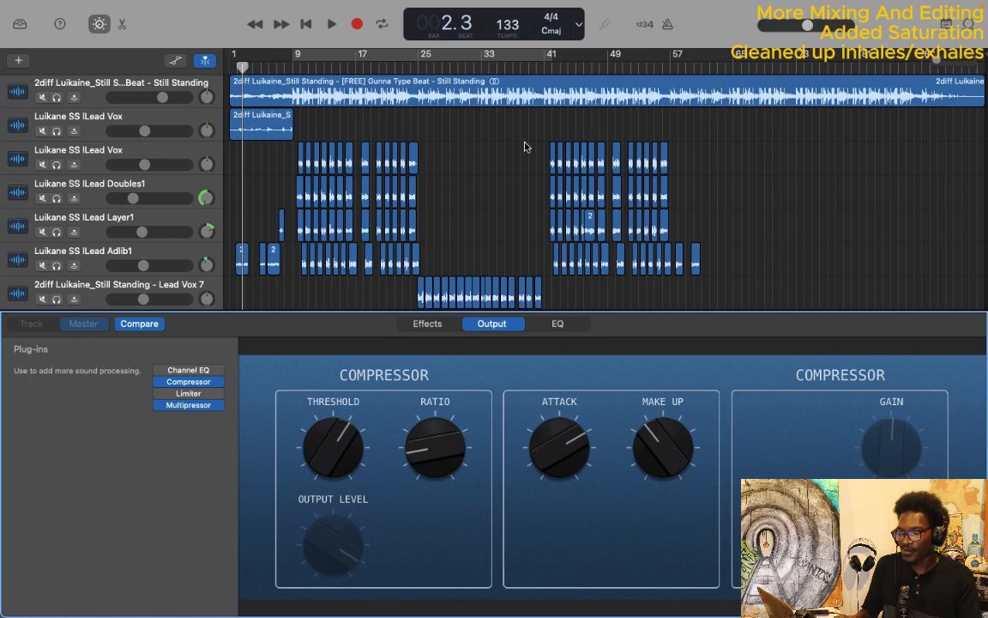
pyautogui.scroll(-5, 525, 155)
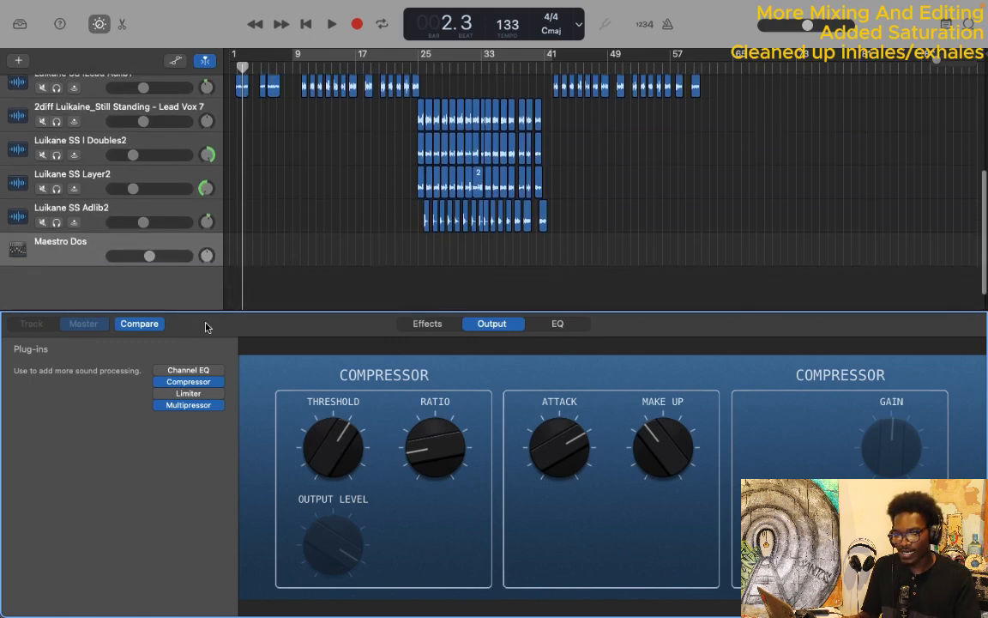
pyautogui.moveTo(159, 400)
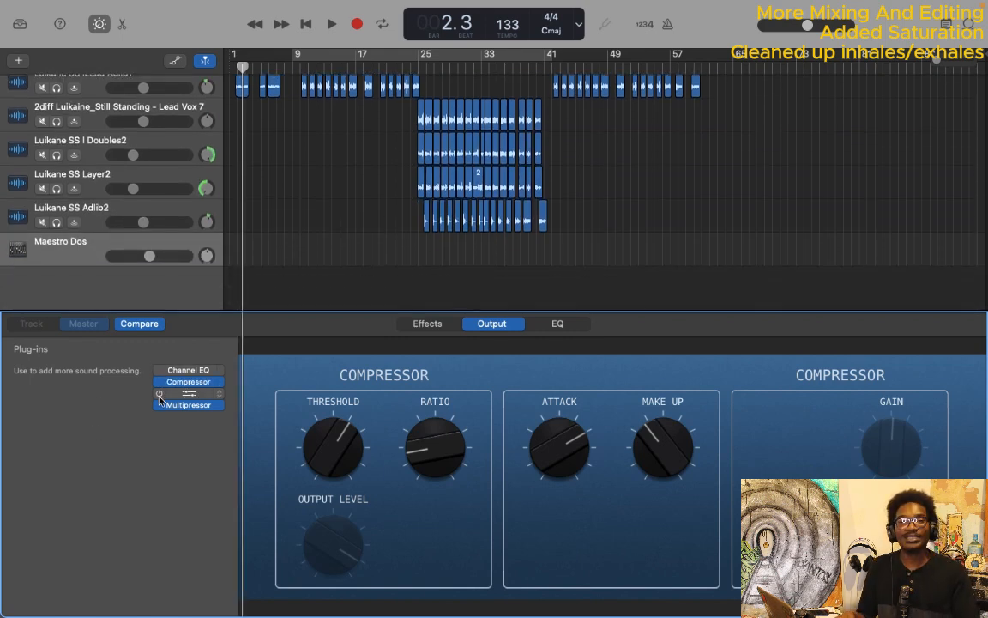
pyautogui.press('b')
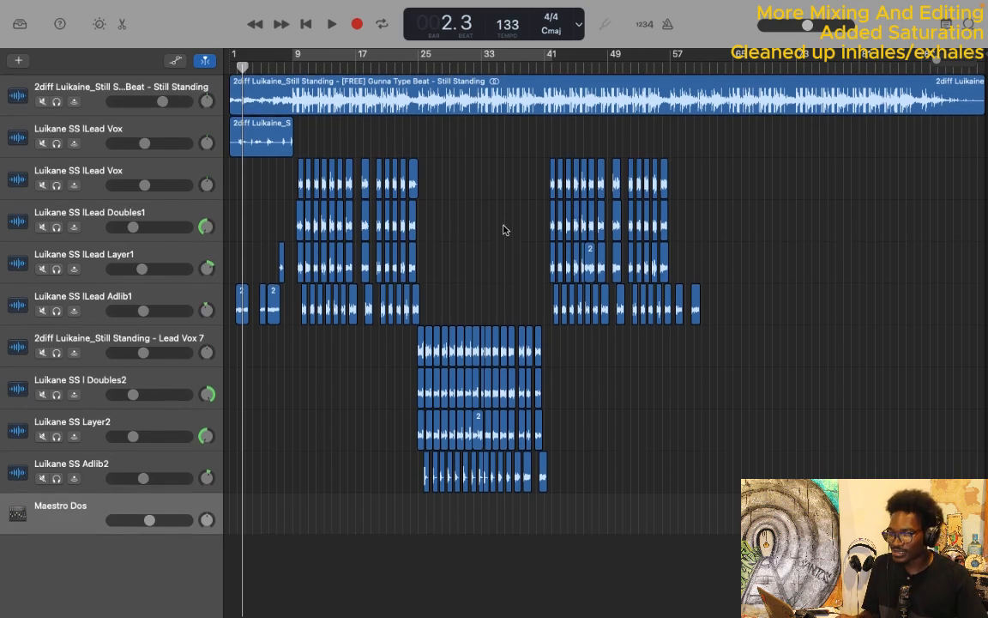
# Review the plug-in chains on the second Lead Vox track and on Lead Vox 7, checking for the Saturation Knob
pyautogui.click(169, 175)
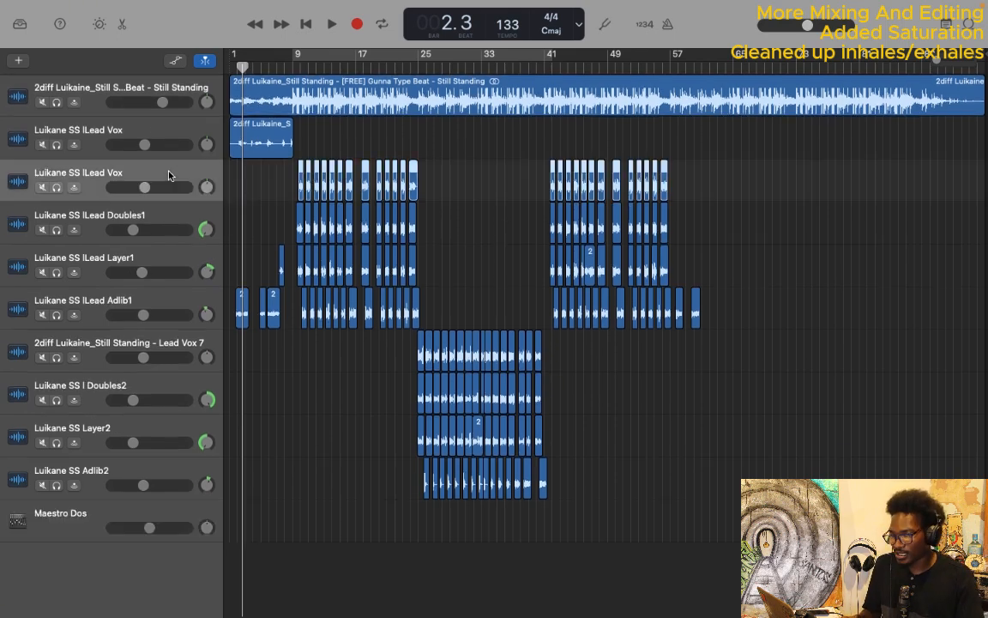
pyautogui.press('b')
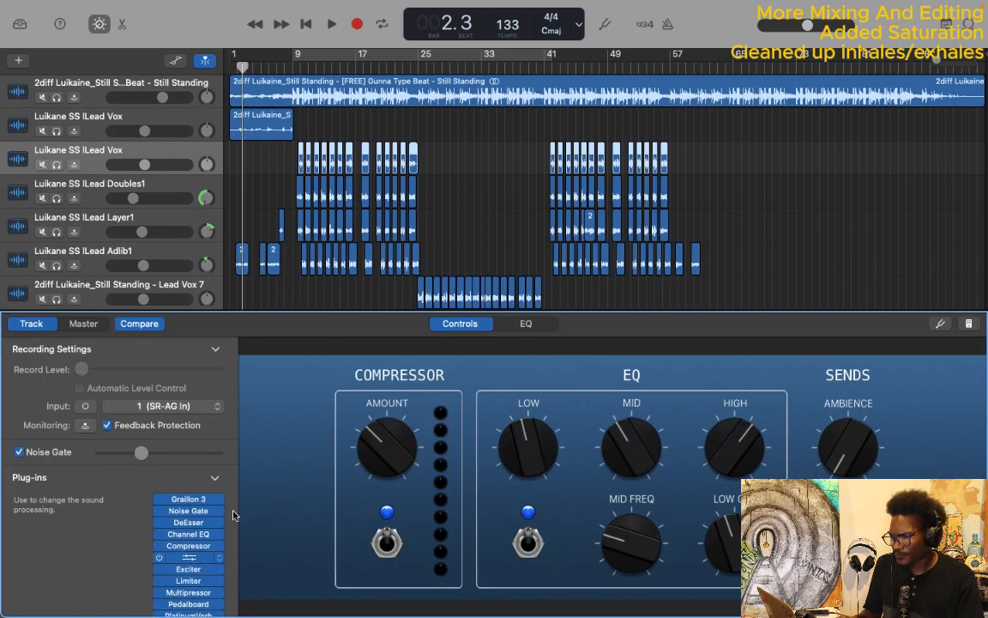
pyautogui.scroll(-4, 499, 198)
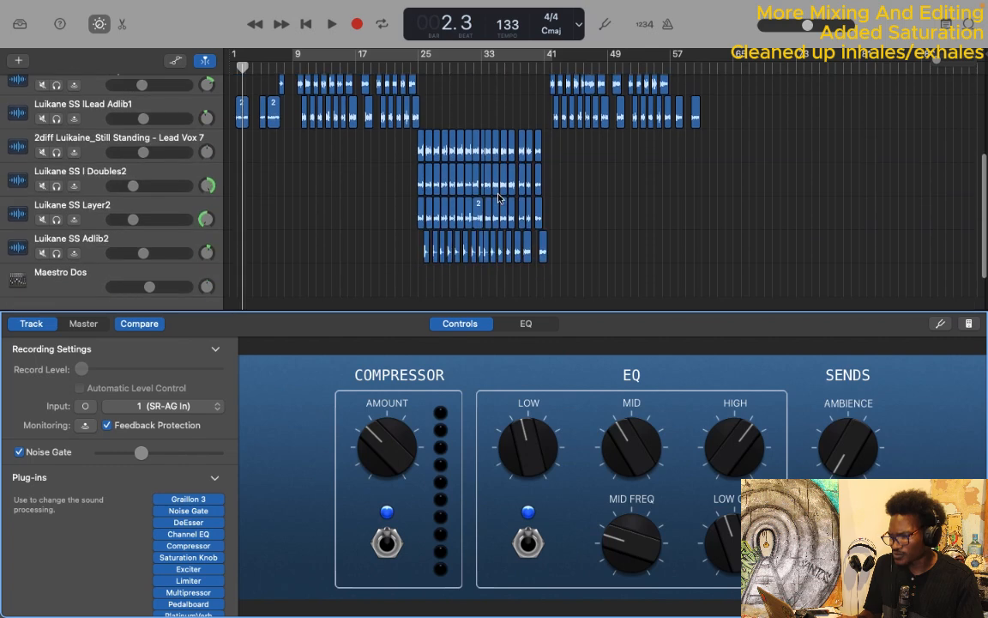
pyautogui.click(180, 130)
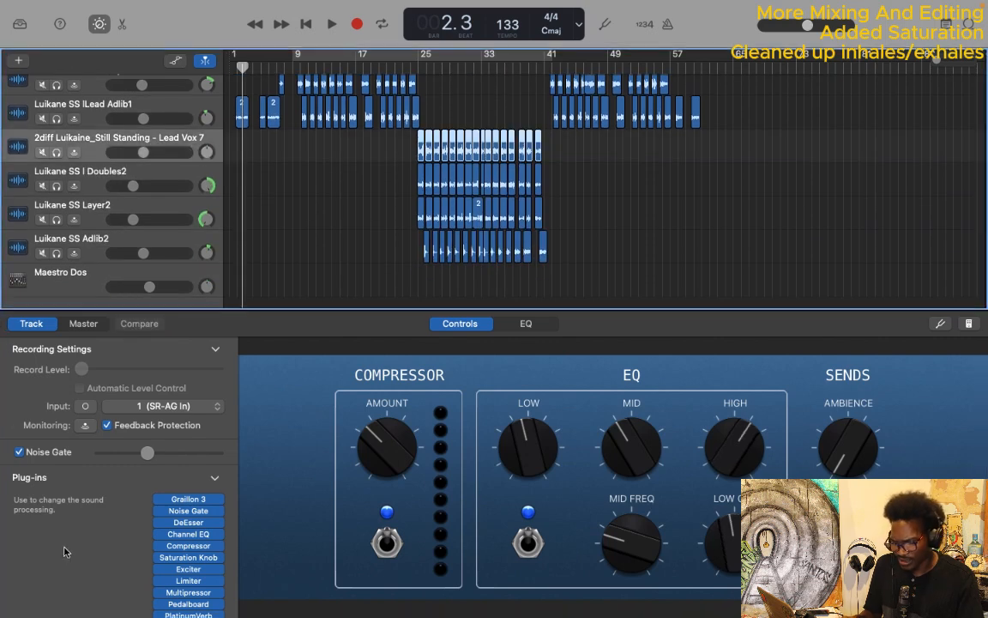
pyautogui.scroll(-3, 83, 547)
pyautogui.scroll(-1, 83, 547)
pyautogui.scroll(1, 101, 526)
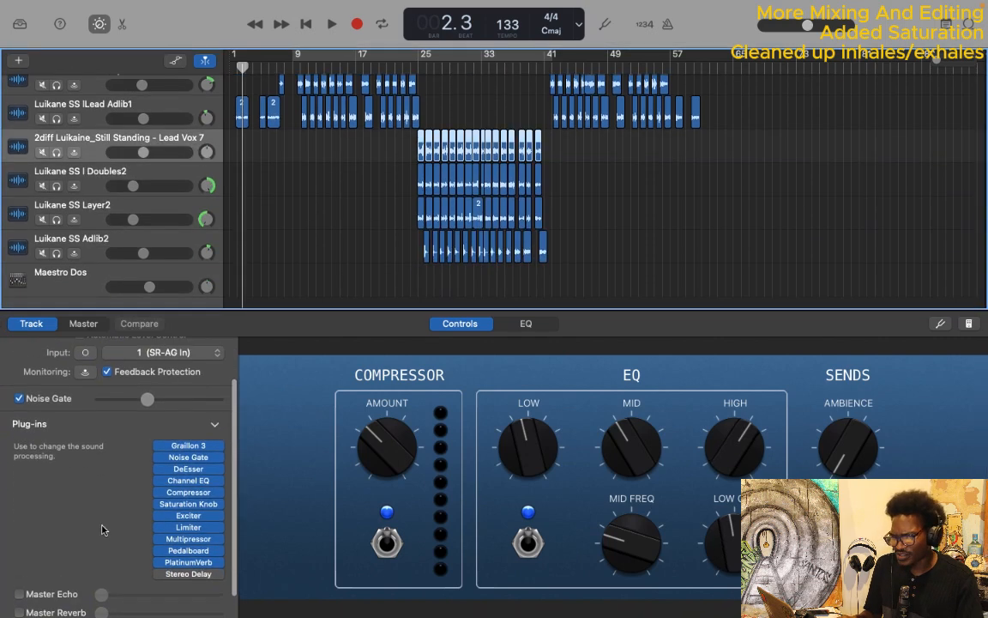
# Review the plug-in chains on the Lead Doubles1 and Lead Layer1 tracks
pyautogui.scroll(2, 298, 233)
pyautogui.scroll(3, 174, 114)
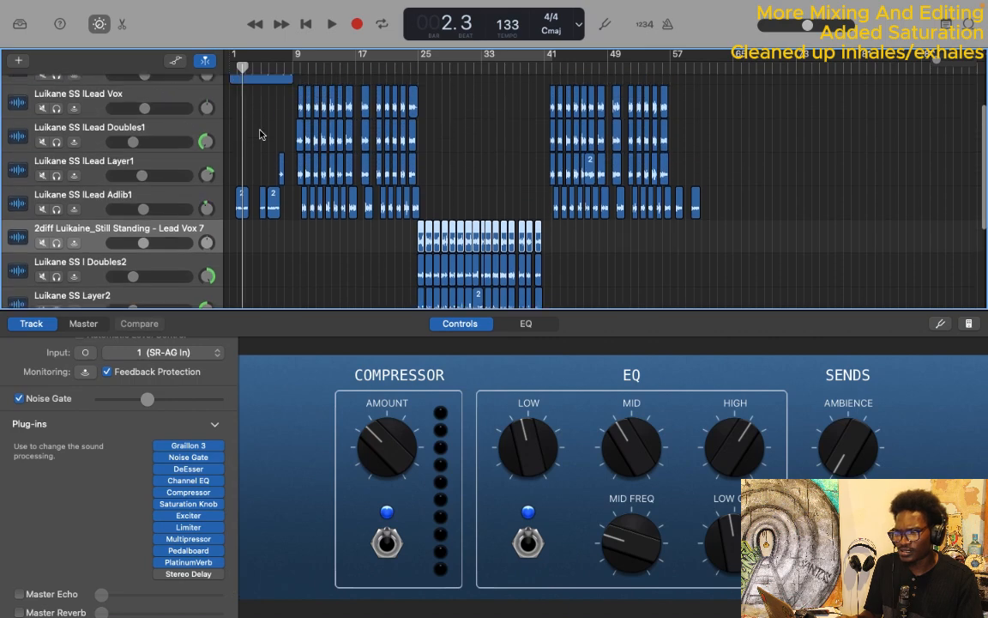
pyautogui.click(165, 167)
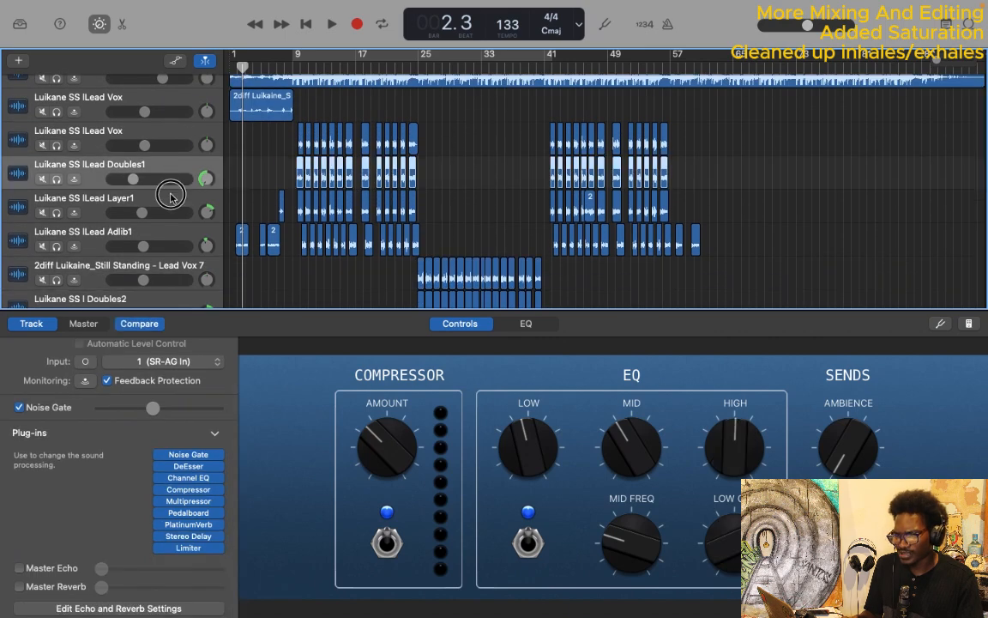
pyautogui.click(168, 199)
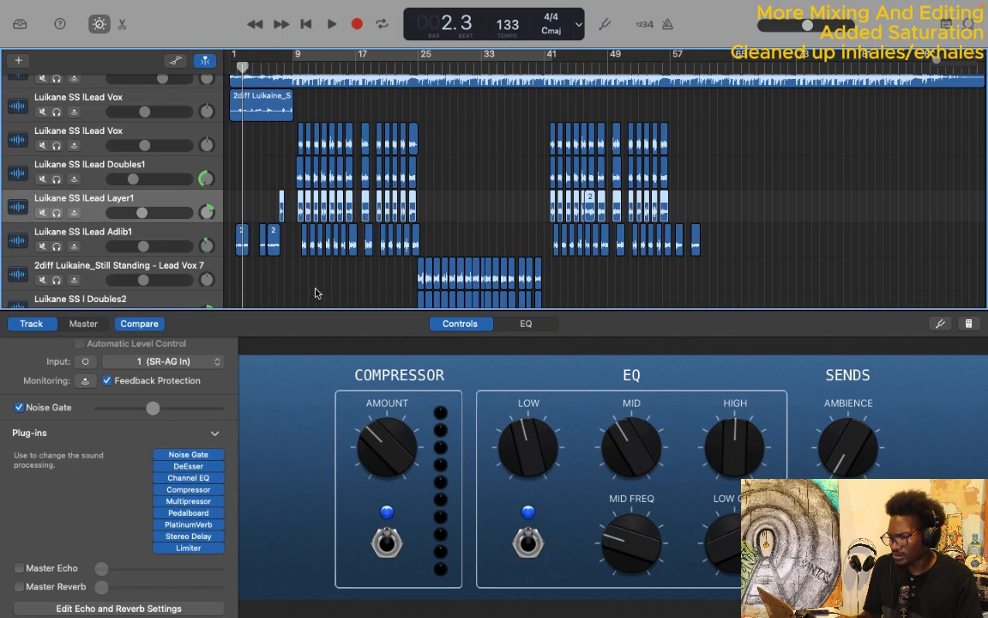
pyautogui.scroll(-1, 315, 292)
pyautogui.scroll(-1, 315, 292)
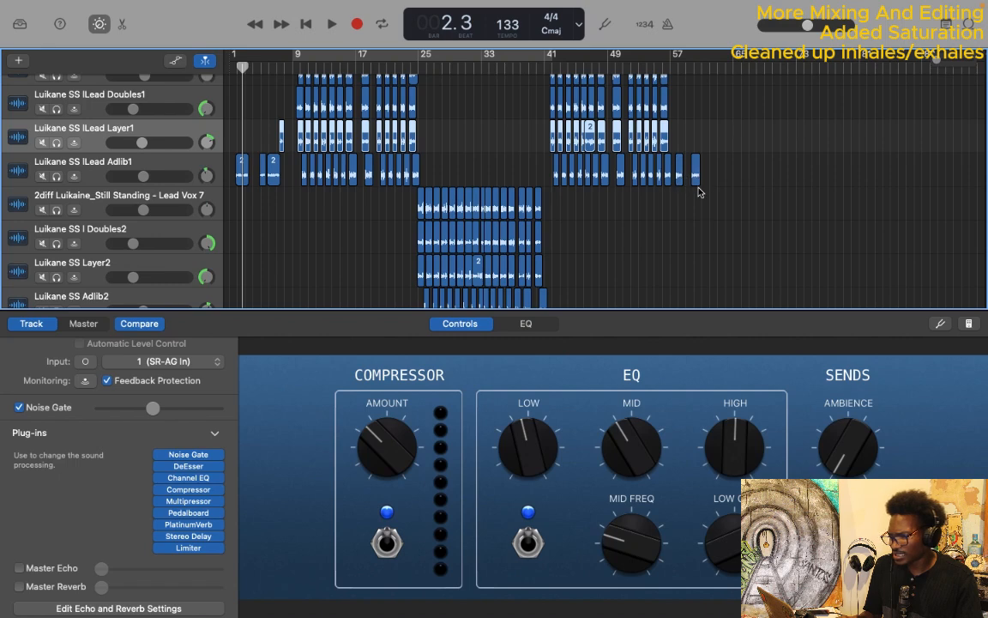
# Examine the volume automation lanes of the vocal tracks with the Smart Controls hidden, comparing them with the plain track view
pyautogui.scroll(3, 747, 154)
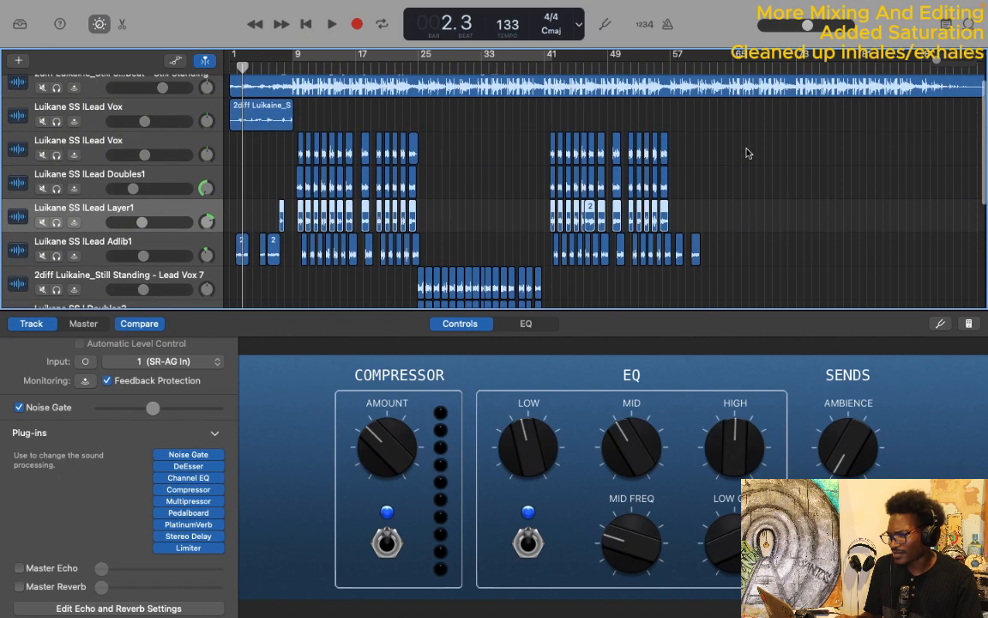
pyautogui.press('a')
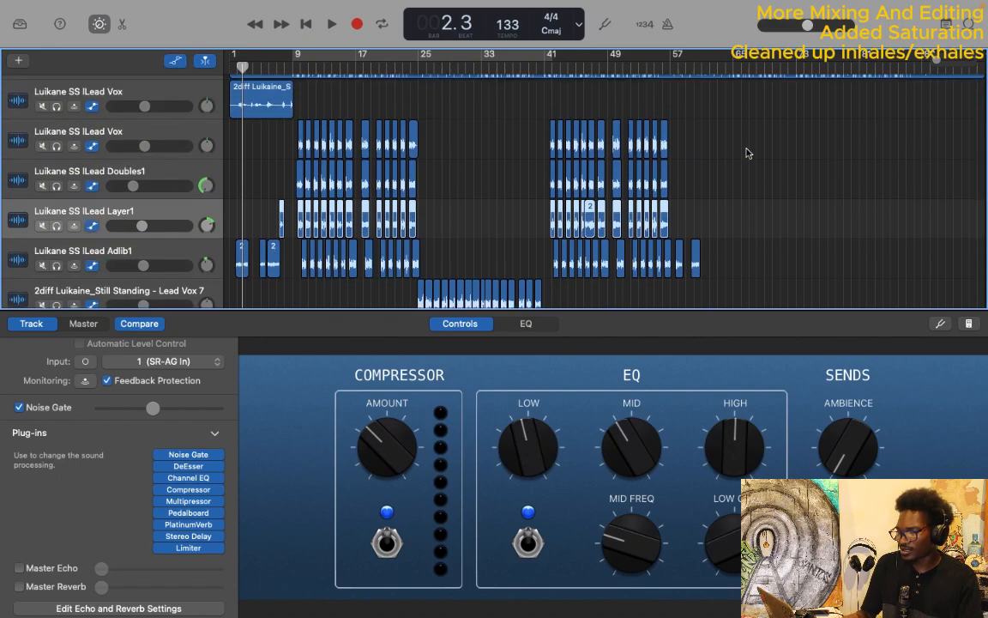
pyautogui.scroll(-2, 747, 153)
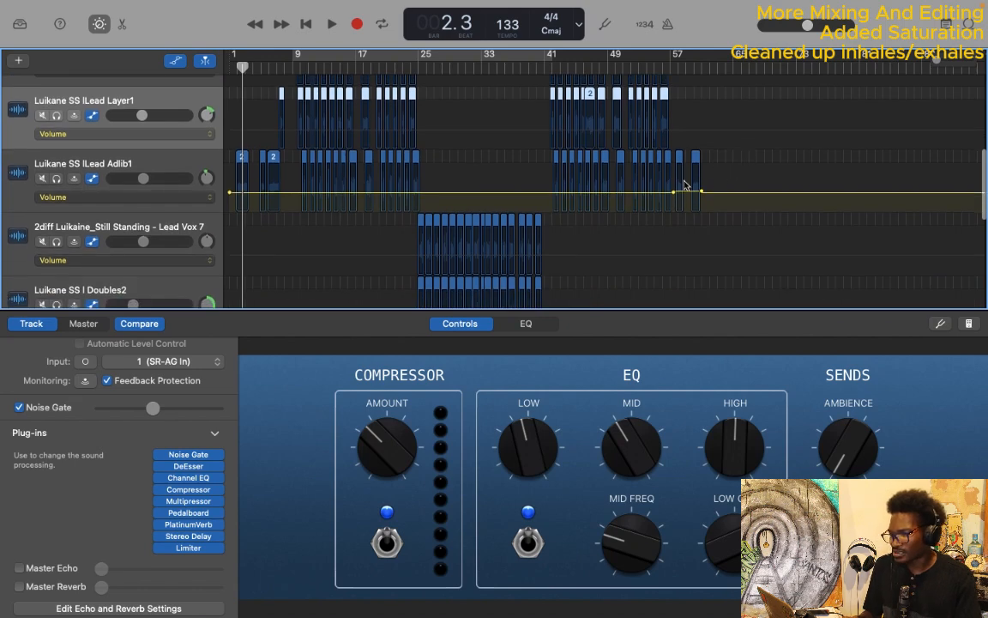
pyautogui.press('b')
pyautogui.scroll(4, 685, 194)
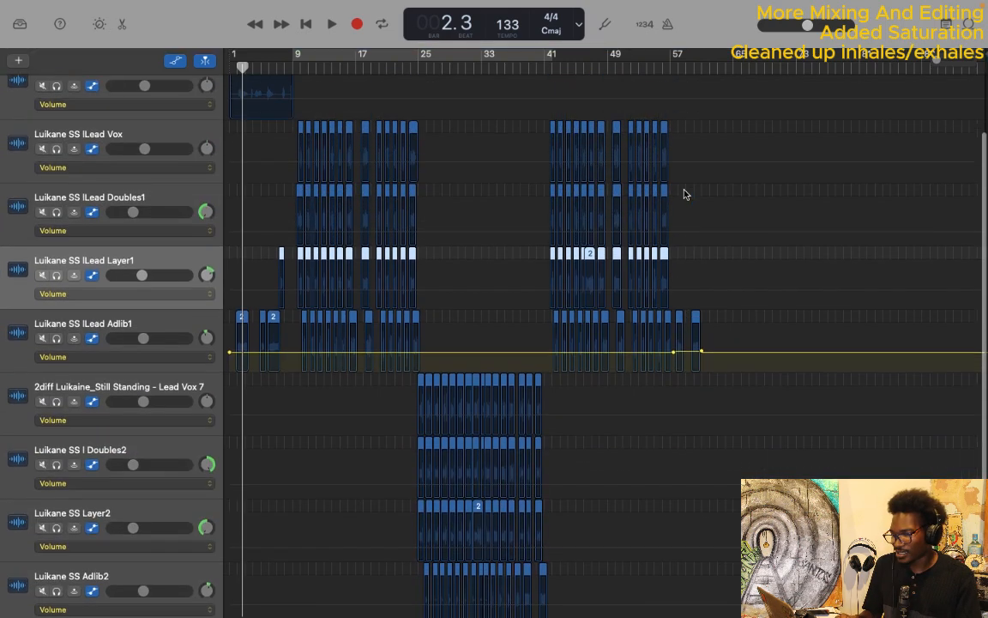
pyautogui.press('a')
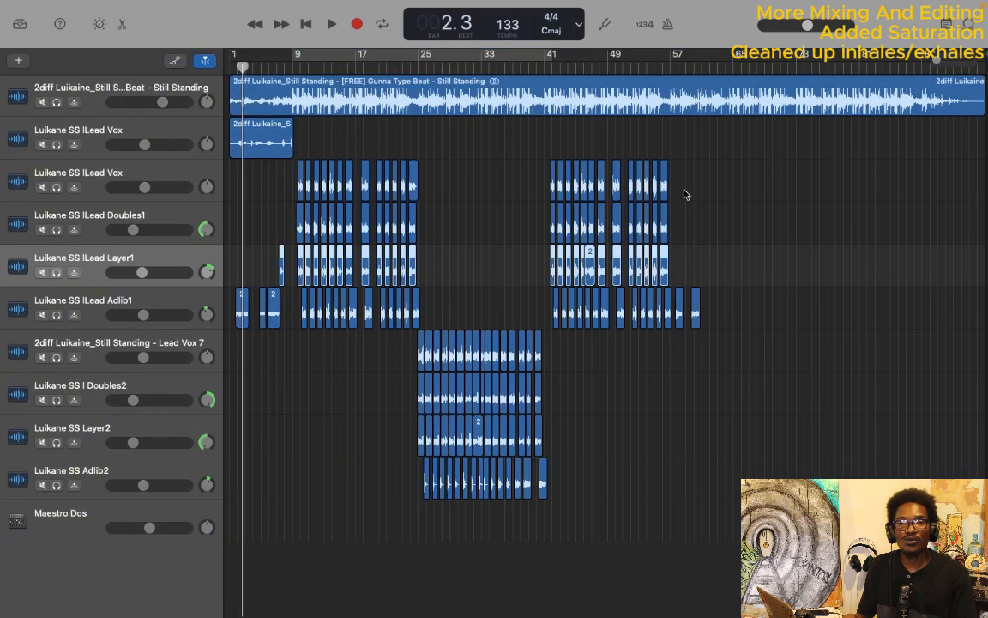
pyautogui.press('a')
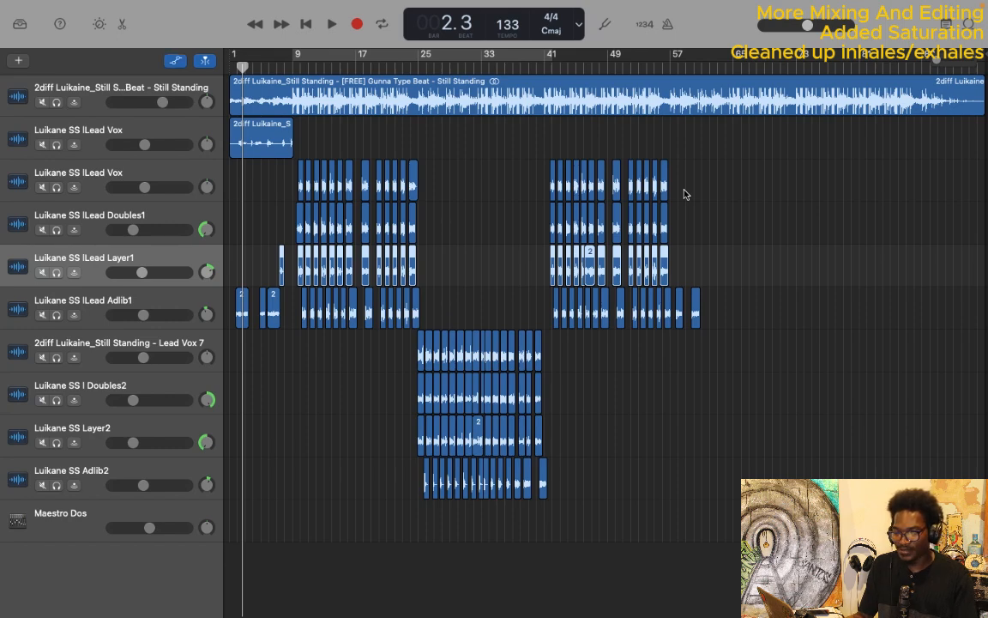
pyautogui.press('a')
pyautogui.press('a')
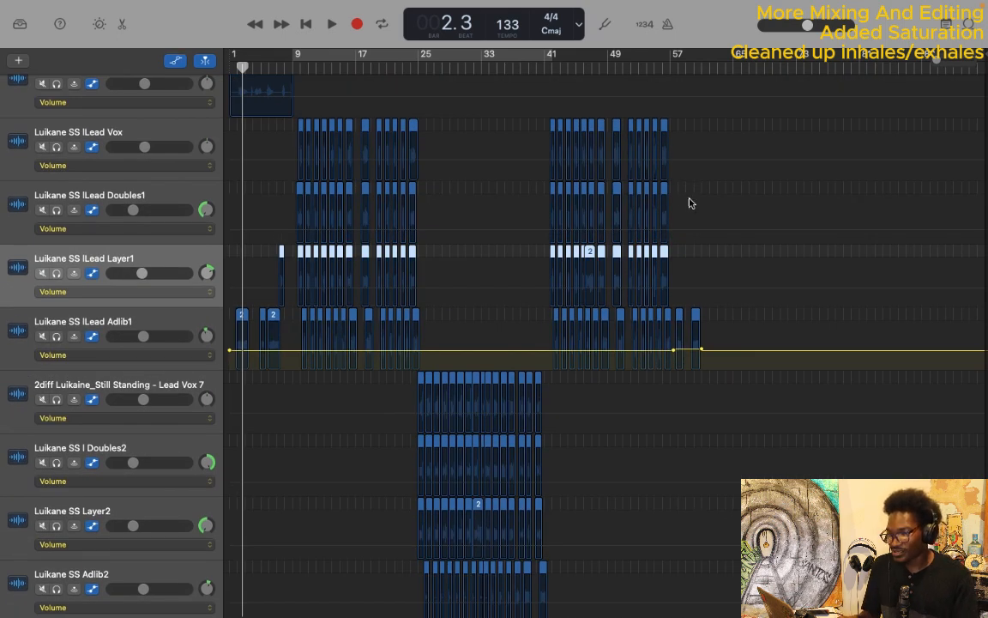
# Try volume automation on the Lead Doubles1 track, adding points after bar 57 and slightly lowering the curve's sections
pyautogui.click(695, 225)
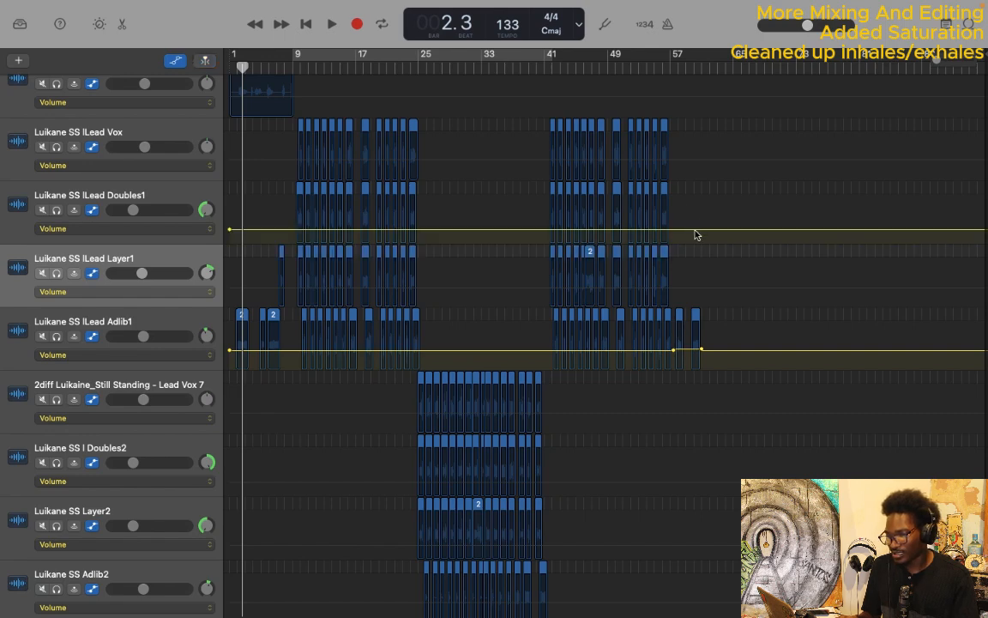
pyautogui.click(695, 229)
pyautogui.click(706, 229)
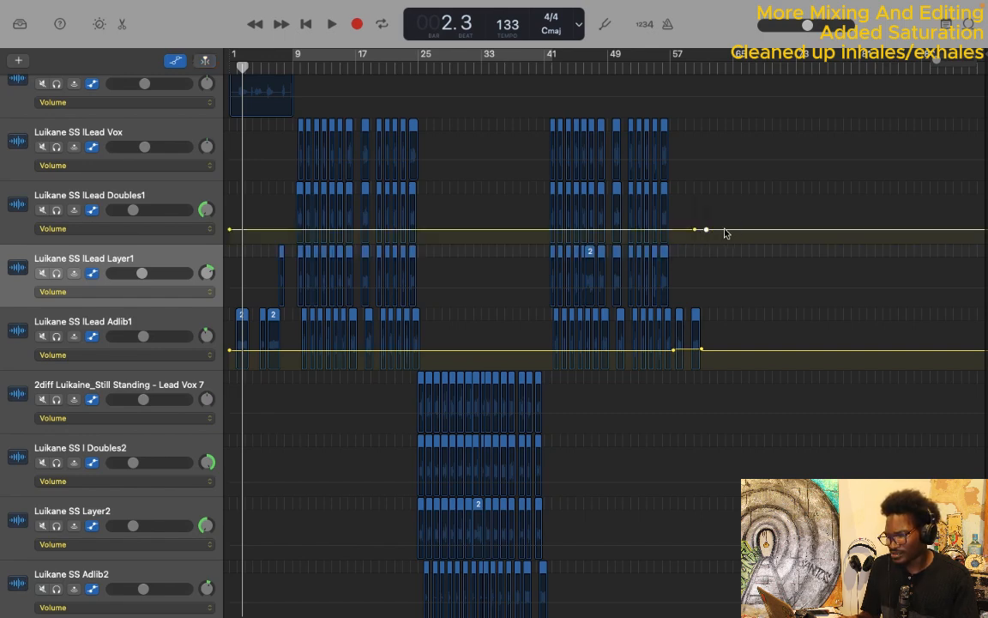
pyautogui.click(724, 229)
pyautogui.moveTo(753, 231)
pyautogui.mouseDown()
pyautogui.moveTo(750, 221)
pyautogui.moveTo(753, 232)
pyautogui.mouseUp()
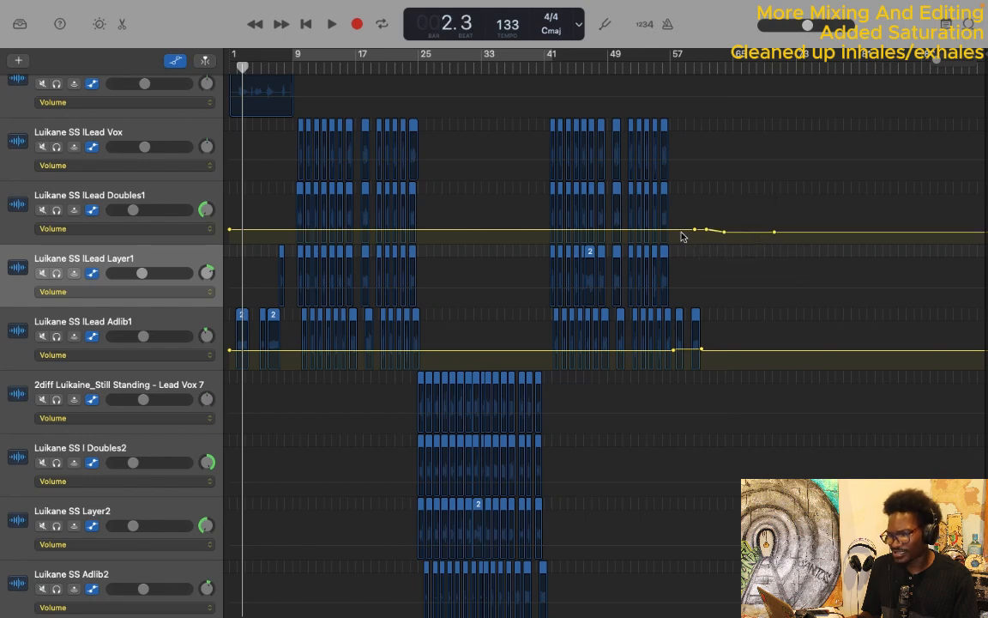
pyautogui.moveTo(681, 230); pyautogui.dragTo(681, 233)
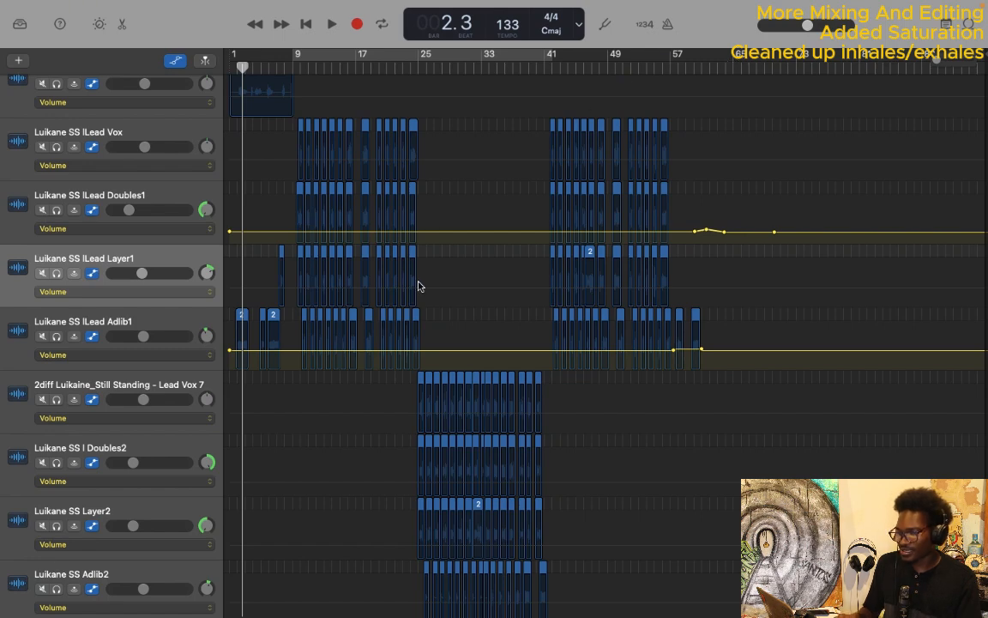
# Undo all the volume automation edits on the Lead Doubles1 track
pyautogui.press('super+z')
pyautogui.press('super+z')
pyautogui.press('super+z')
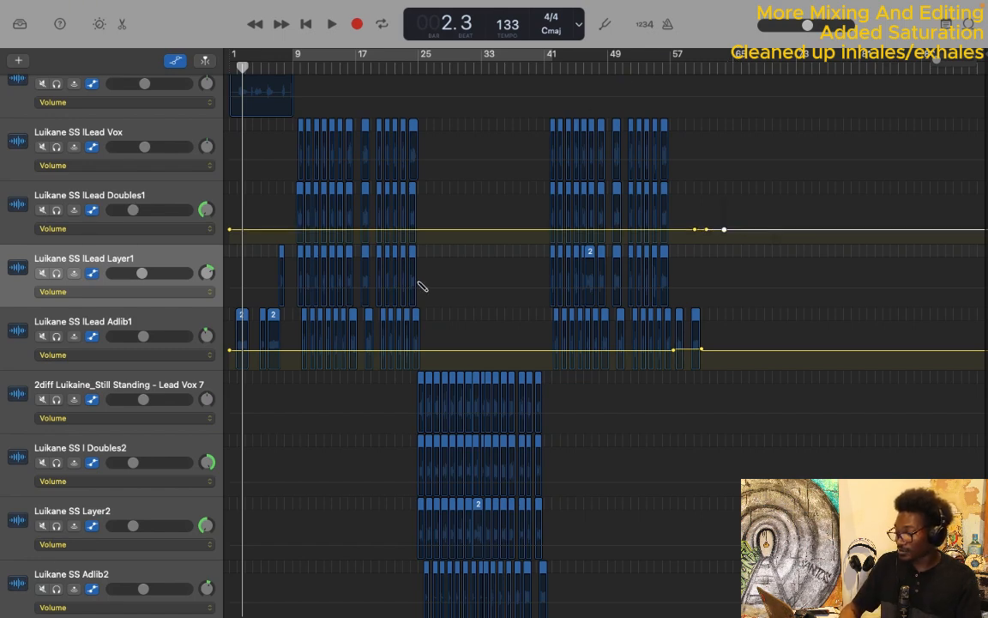
pyautogui.press('super+z')
pyautogui.press('super+z')
pyautogui.press('super+z')
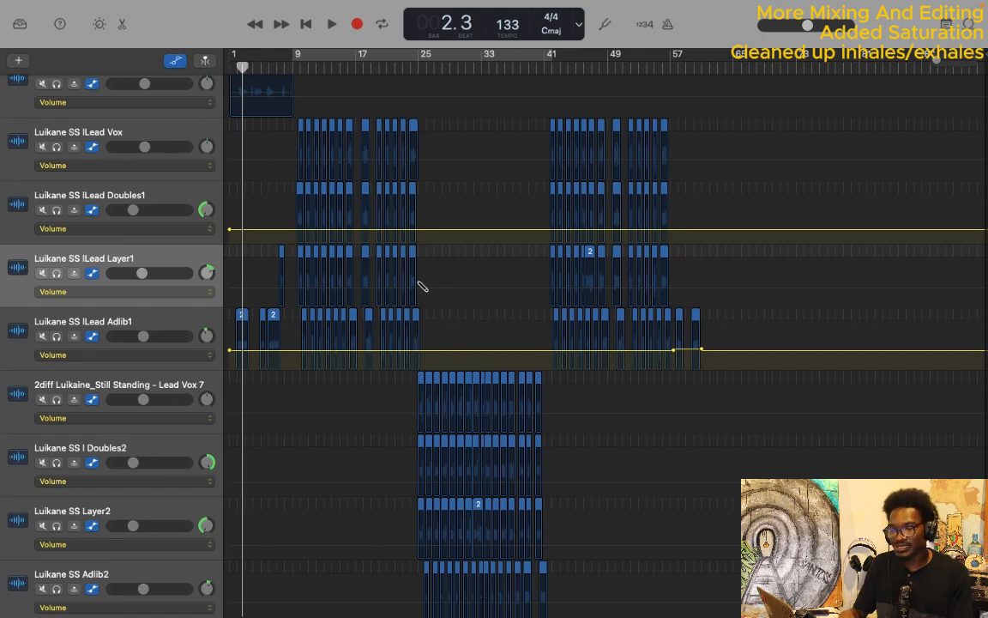
pyautogui.press('super+z')
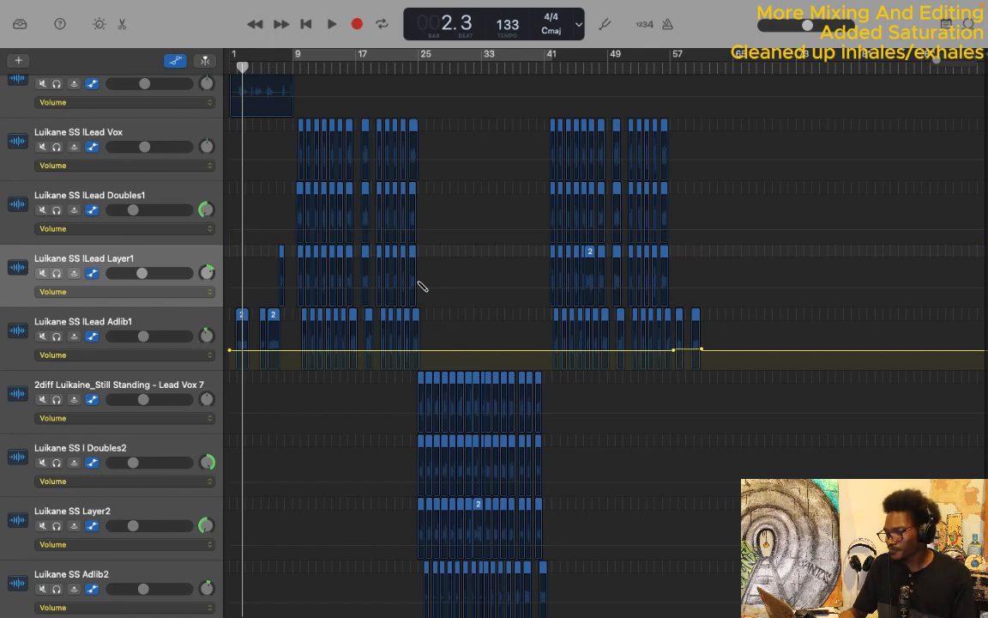
pyautogui.press('super+z')
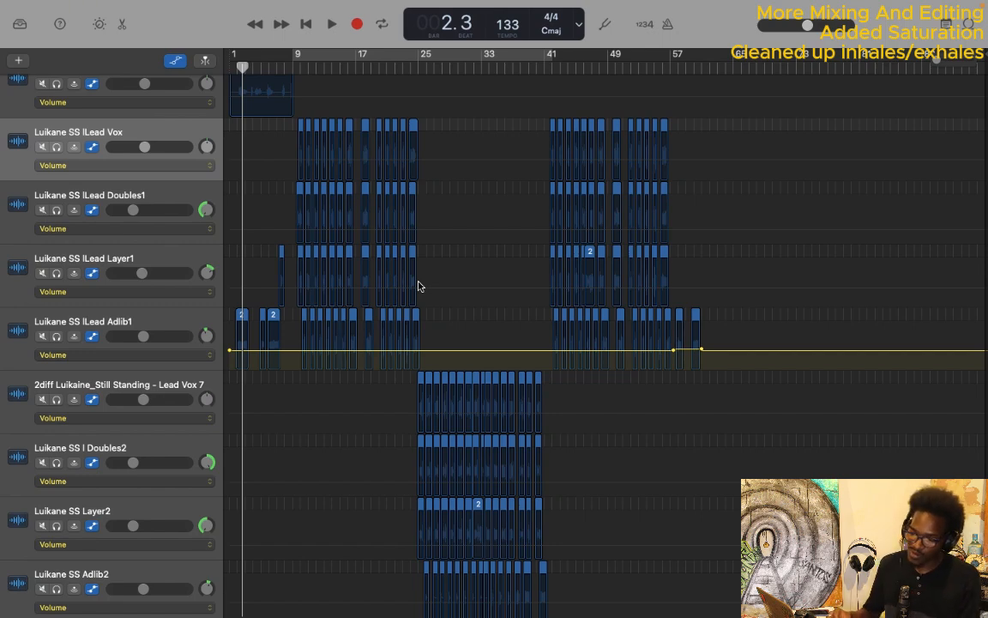
# Hide the automation lanes and play the mix from the beginning at a raised listening volume
pyautogui.press('a')
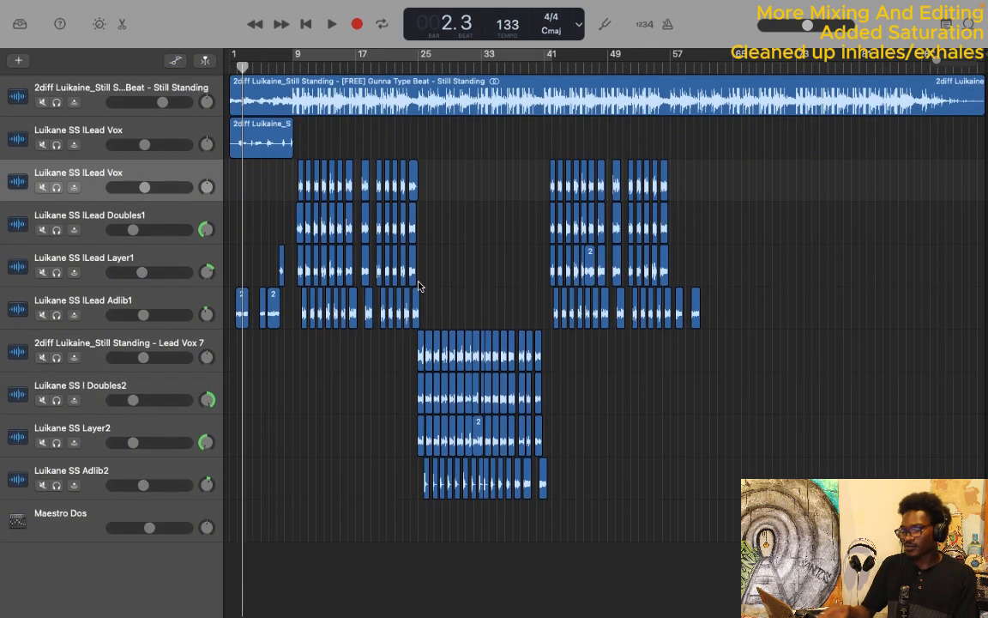
pyautogui.press('Return')
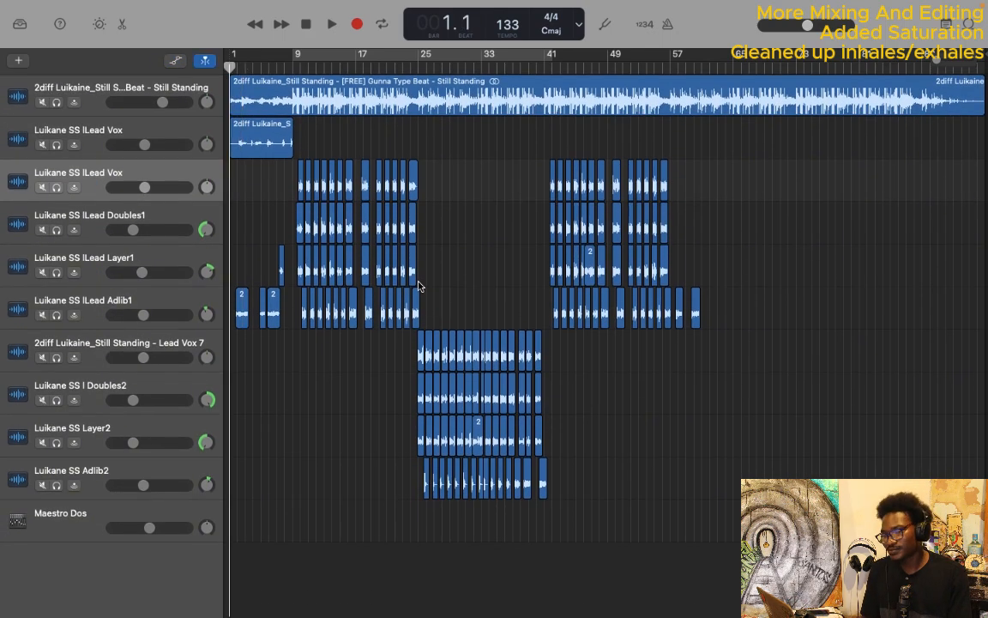
pyautogui.press('space')
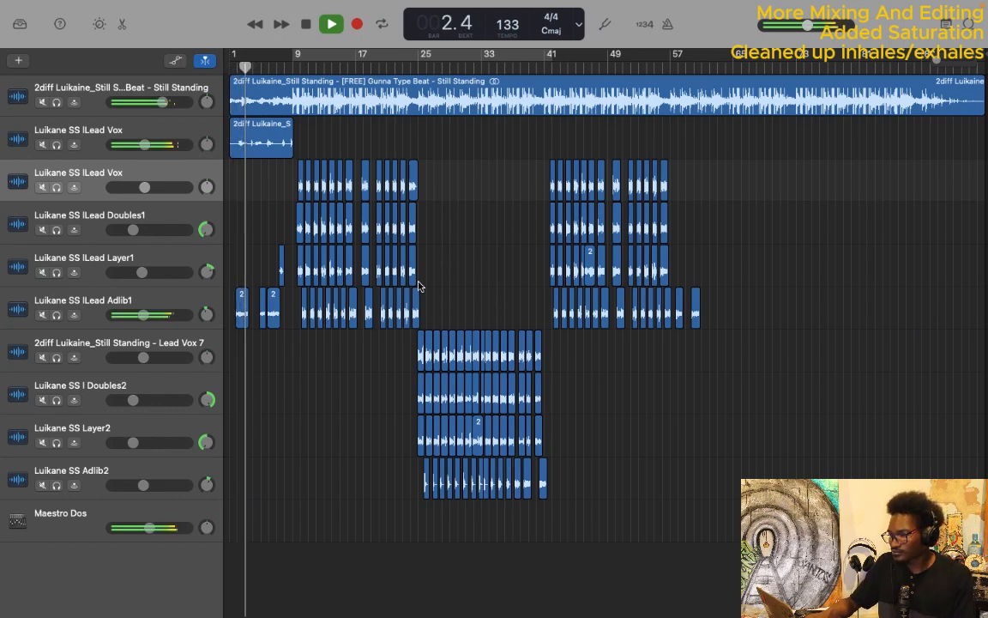
pyautogui.press('XF86AudioRaiseVolume')
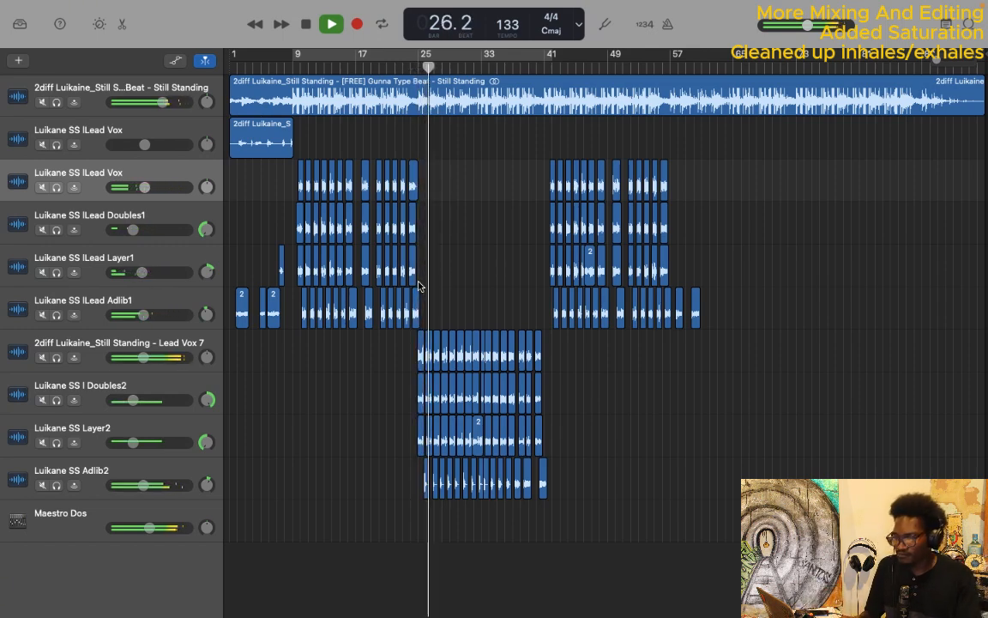
# Open the audio editor for Lead Vox 7 and compare its track pitch settings and waveforms with Doubles2 during playback
pyautogui.click(173, 342)
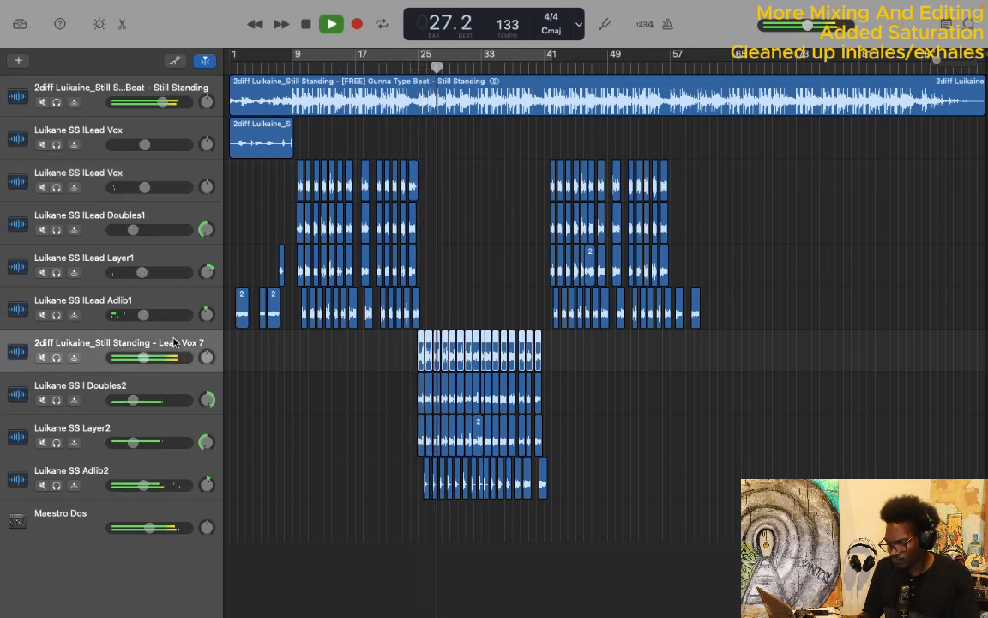
pyautogui.press('e')
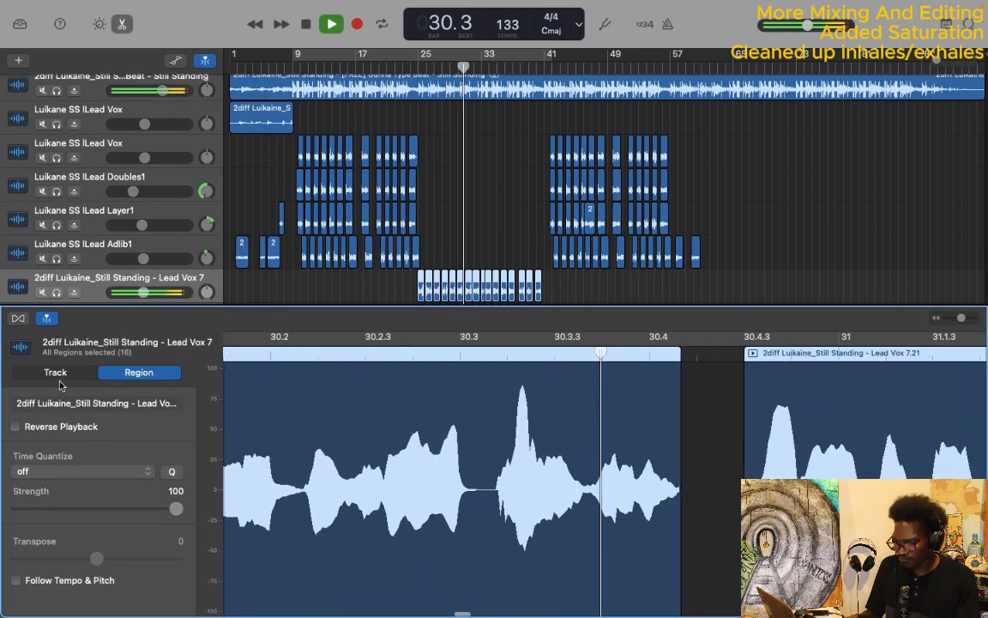
pyautogui.click(59, 376)
pyautogui.press('Down')
pyautogui.press('Down')
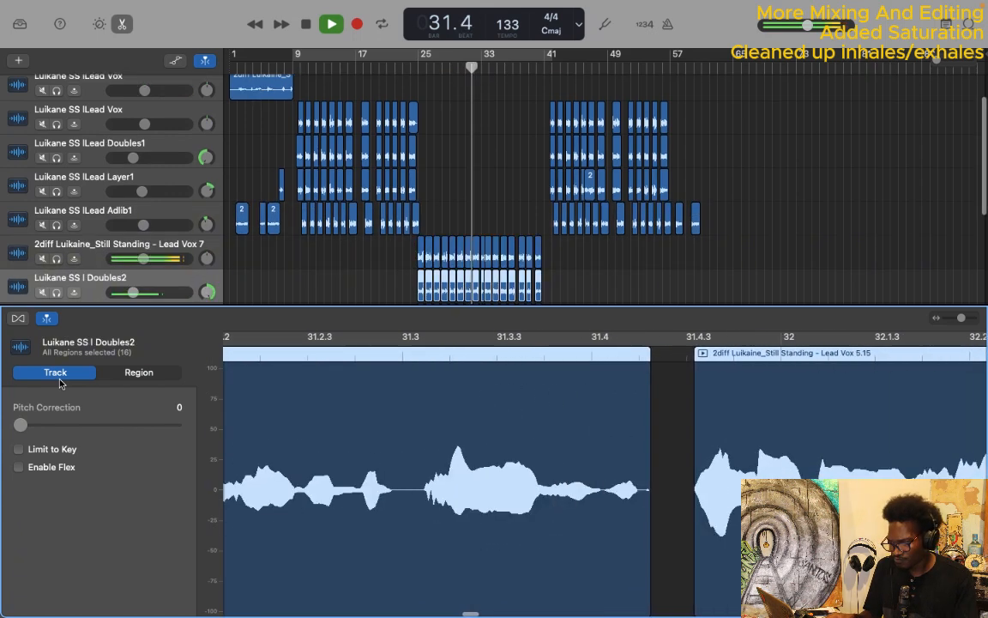
pyautogui.press('Up')
pyautogui.press('Up')
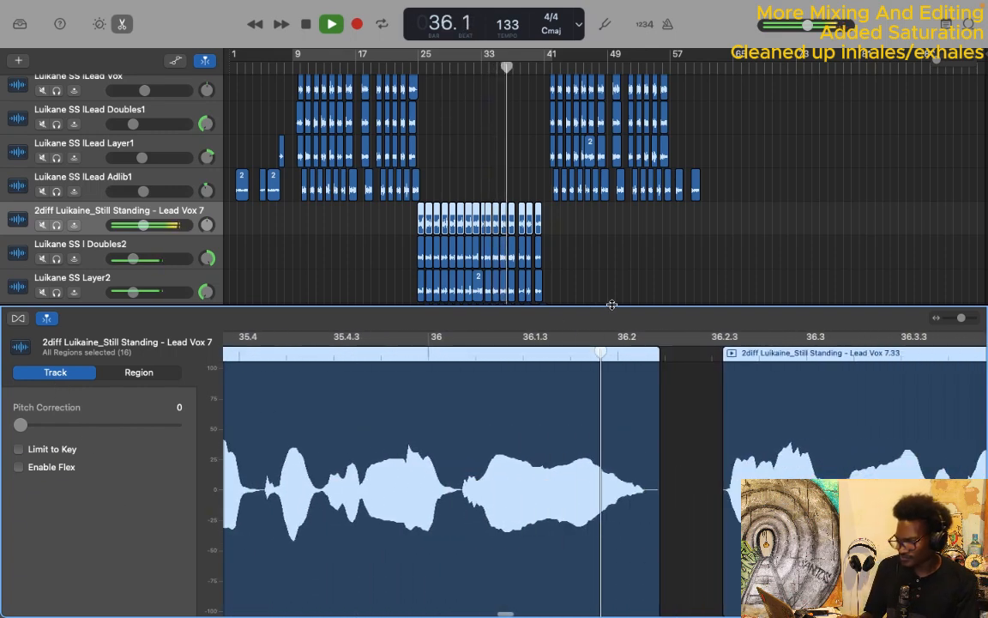
# Adjust the end of the Lead Vox 7 region that finishes just after bar 35.2 to clean up the breath
pyautogui.hscroll(-5, 628, 393)
pyautogui.hscroll(-2, 628, 393)
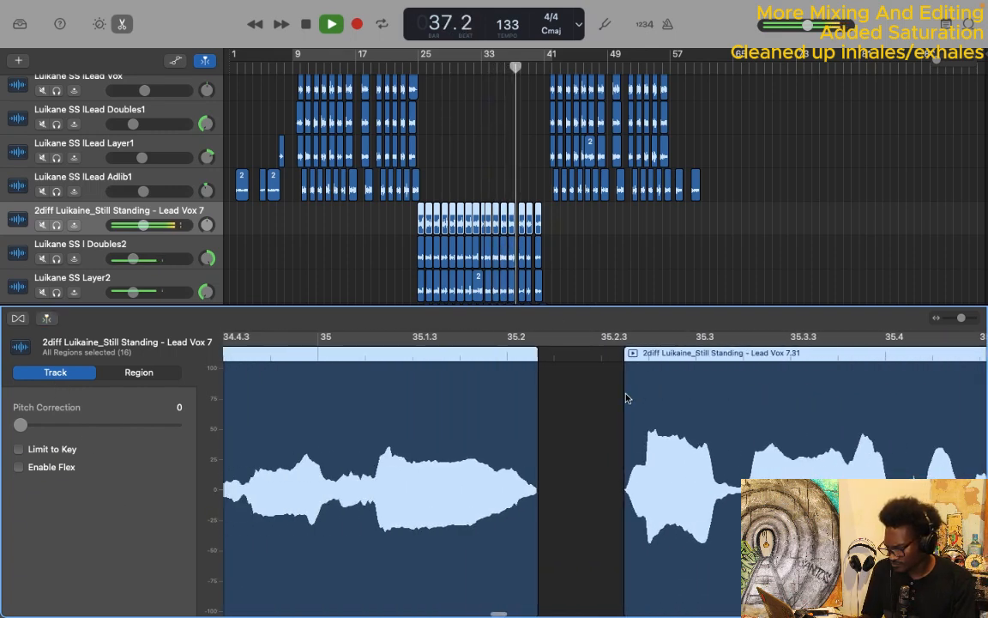
pyautogui.click(569, 465)
pyautogui.click(534, 533)
pyautogui.moveTo(535, 534); pyautogui.dragTo(540, 538)
pyautogui.hscroll(5, 541, 538)
pyautogui.hscroll(10, 541, 537)
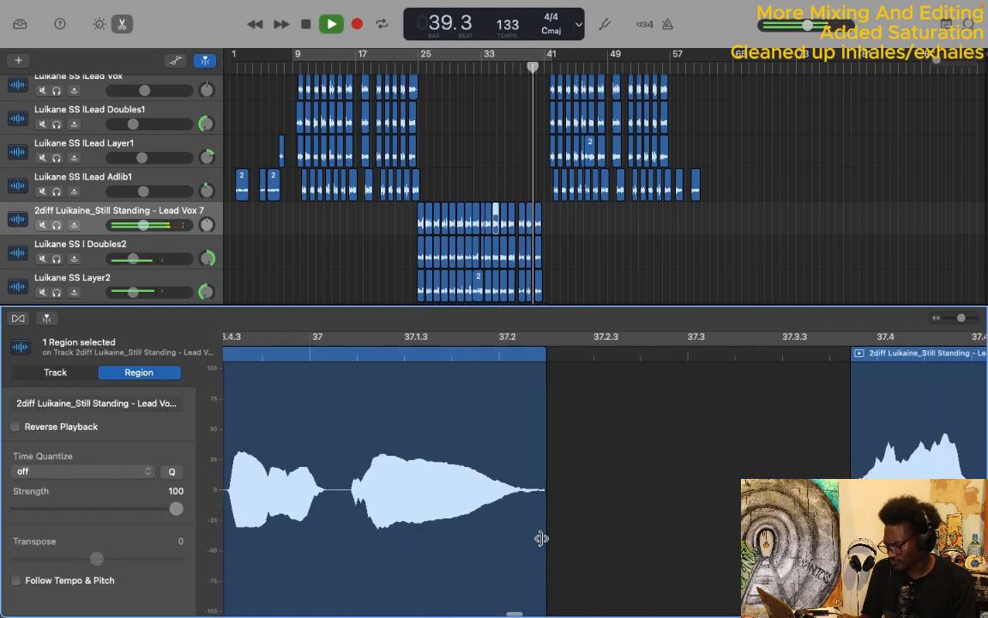
# Adjust the ends of the last two Lead Vox 7 regions, giving the final one a length of 0.3.2.93
pyautogui.hscroll(-5, 541, 537)
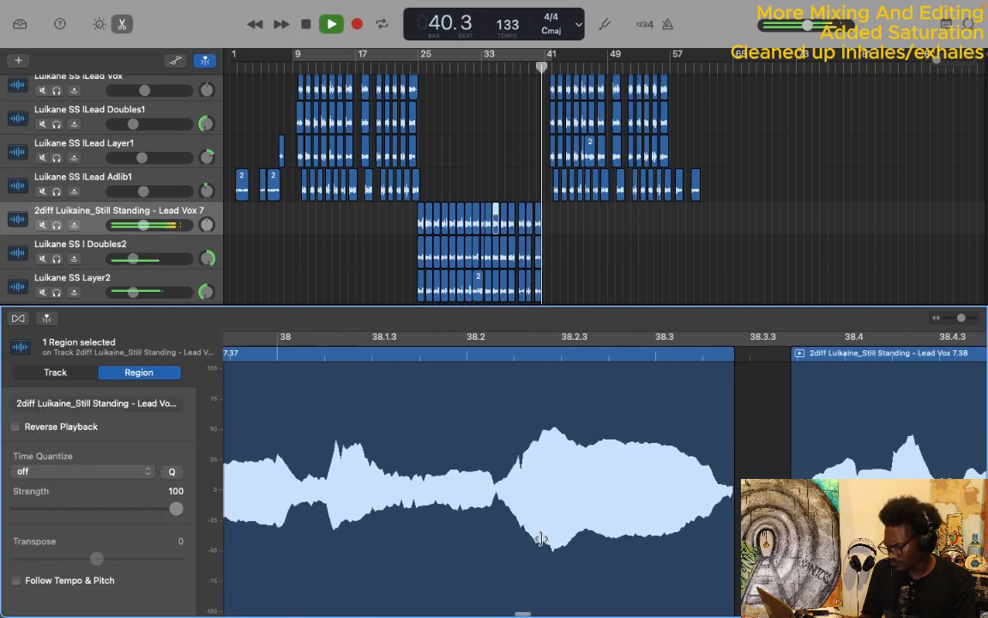
pyautogui.moveTo(717, 540)
pyautogui.mouseDown()
pyautogui.moveTo(734, 555)
pyautogui.moveTo(706, 540)
pyautogui.mouseUp()
pyautogui.hscroll(8, 735, 554)
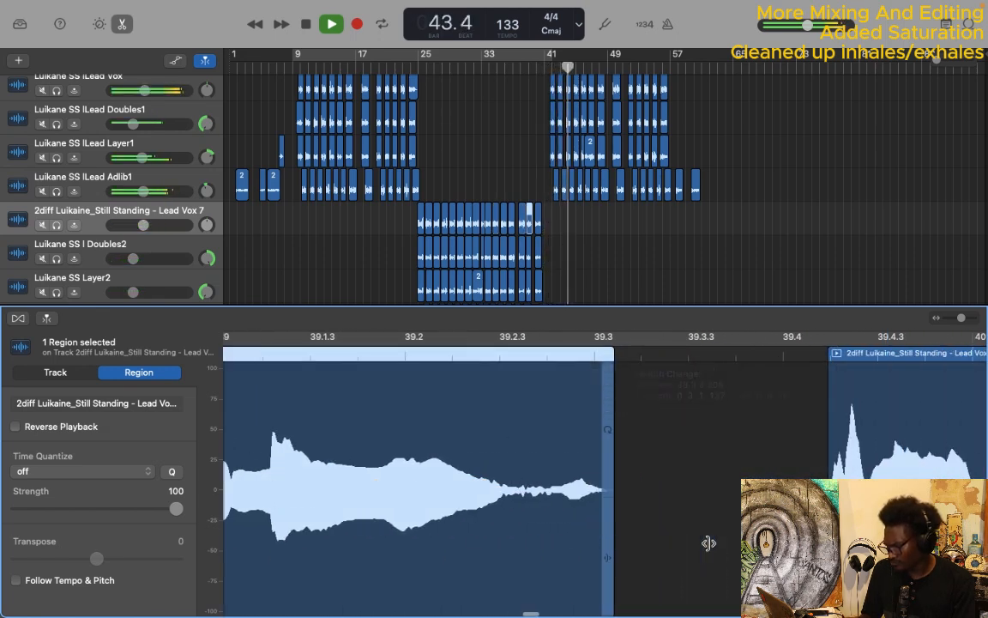
pyautogui.click(831, 429)
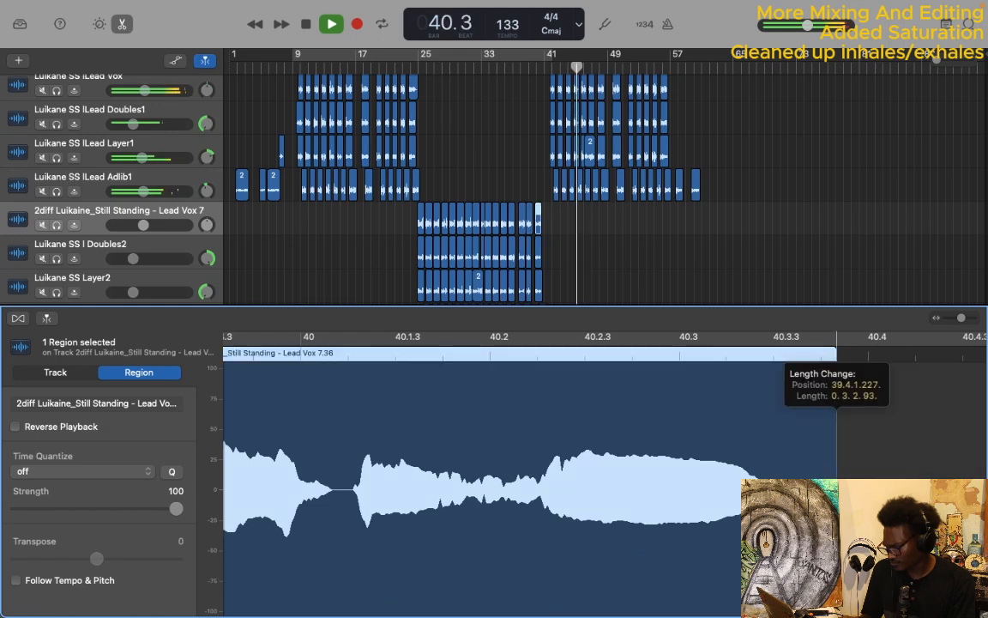
# Stop playback, close the editor and Smart Controls to show the full arrangement, and clear the region selection
pyautogui.scroll(3, 609, 196)
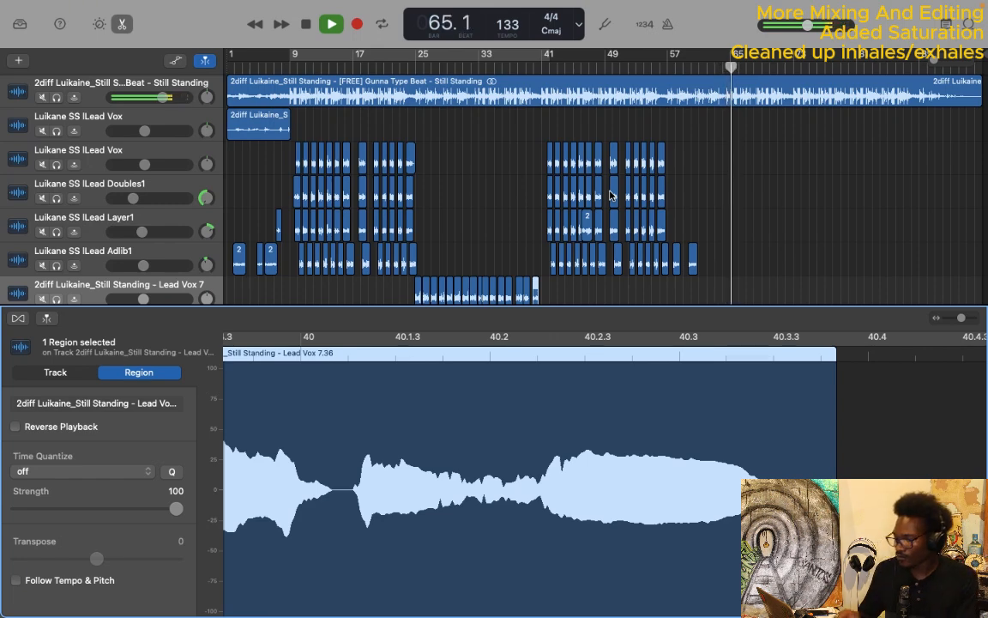
pyautogui.press('space')
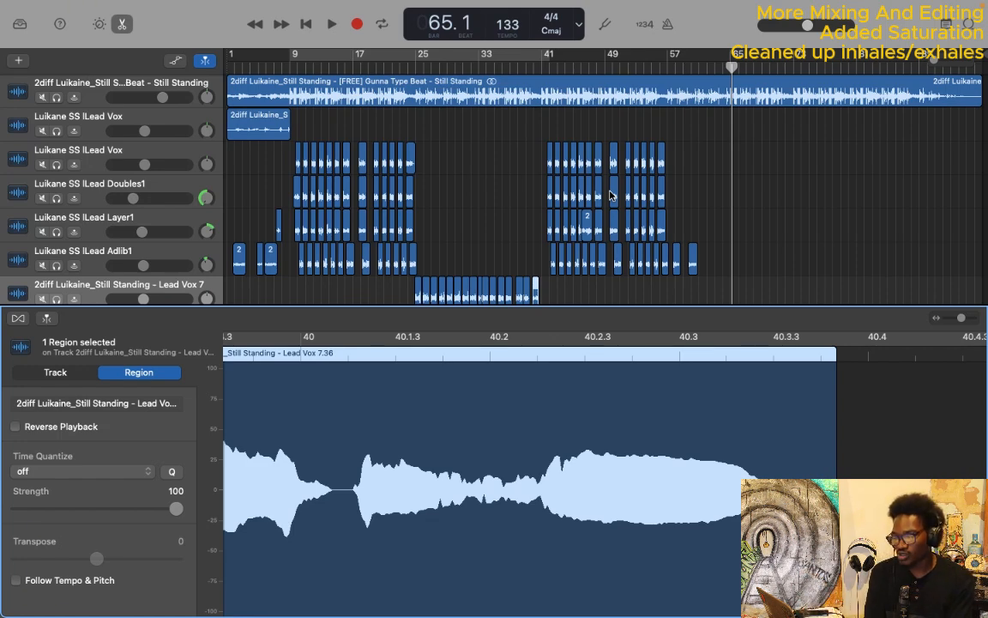
pyautogui.press('b')
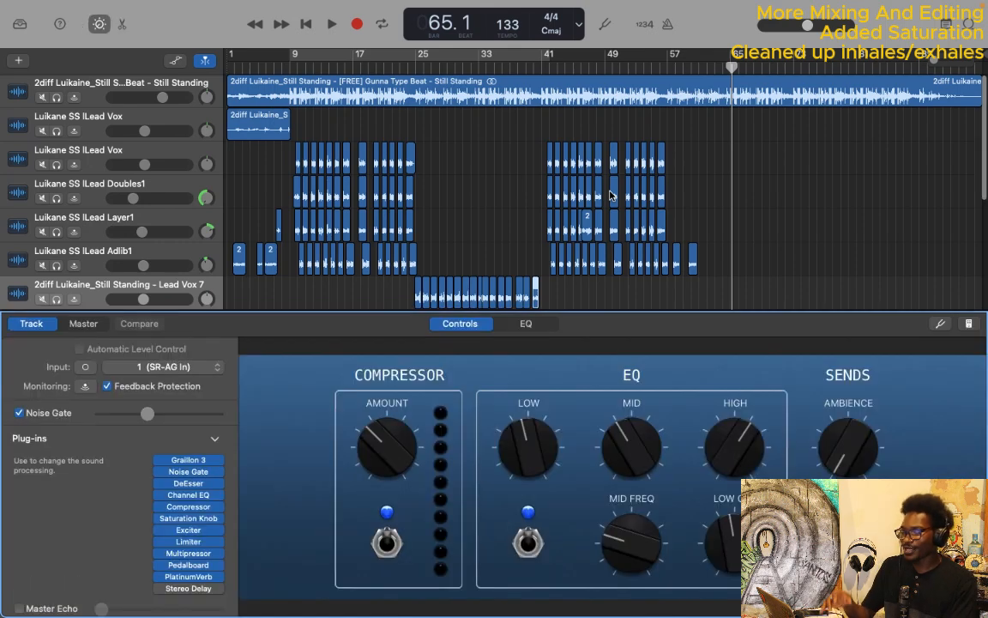
pyautogui.press('b')
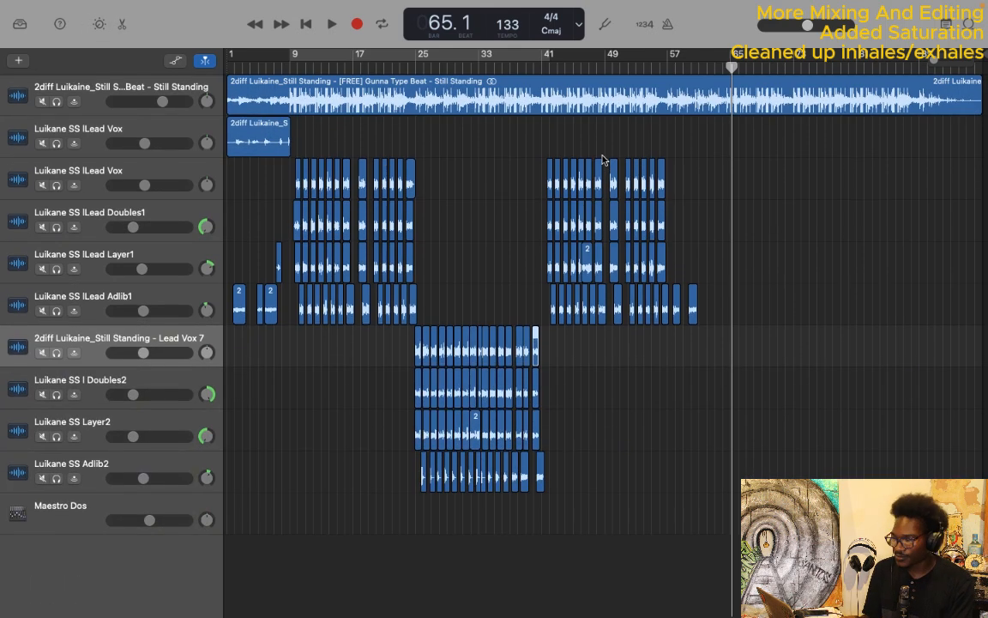
pyautogui.click(772, 197)
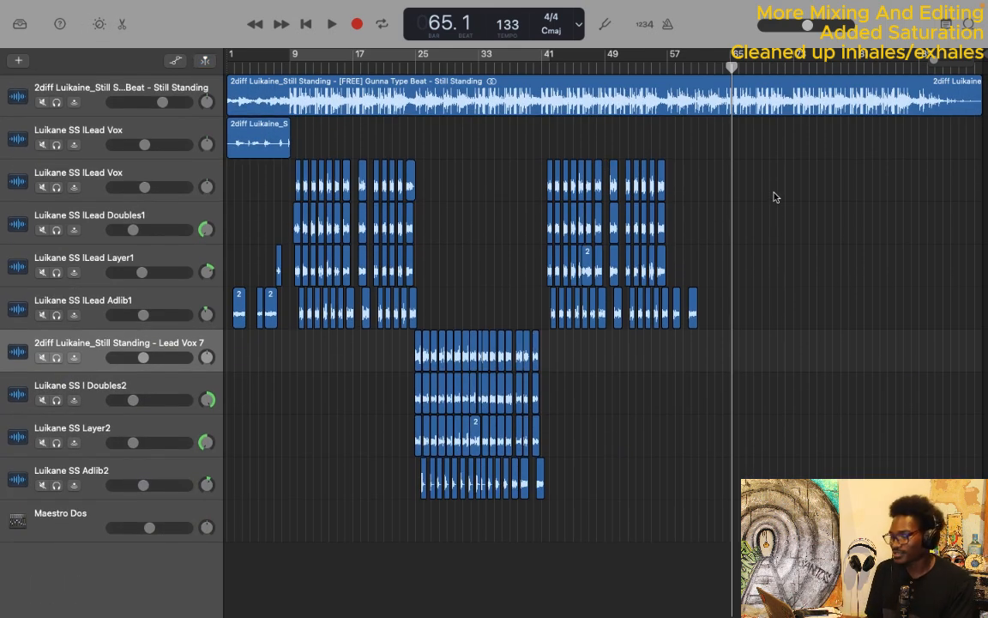
pyautogui.hscroll(-1, 774, 203)
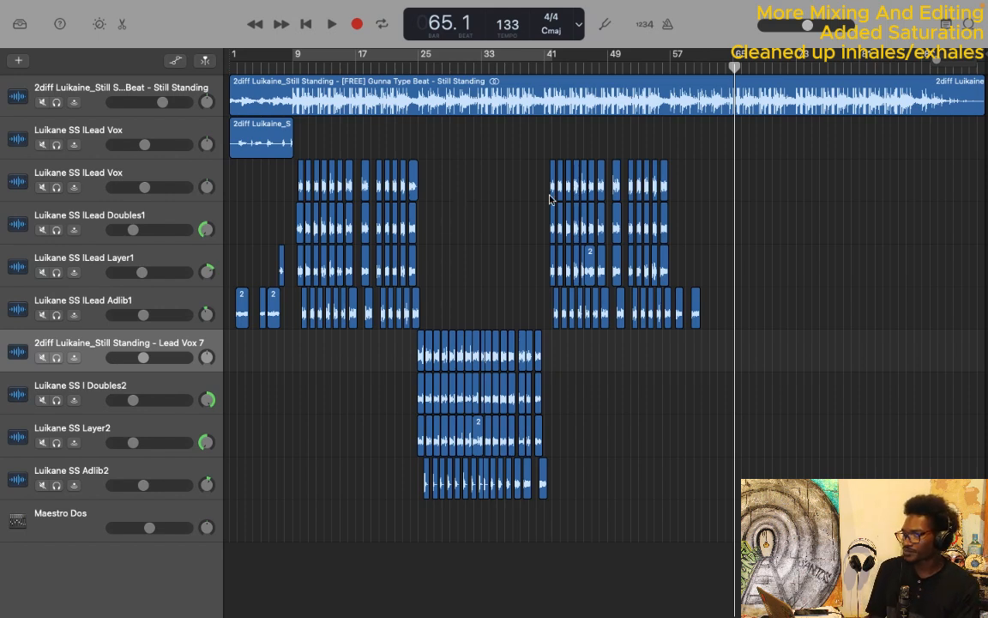
pyautogui.moveTo(904, 18)
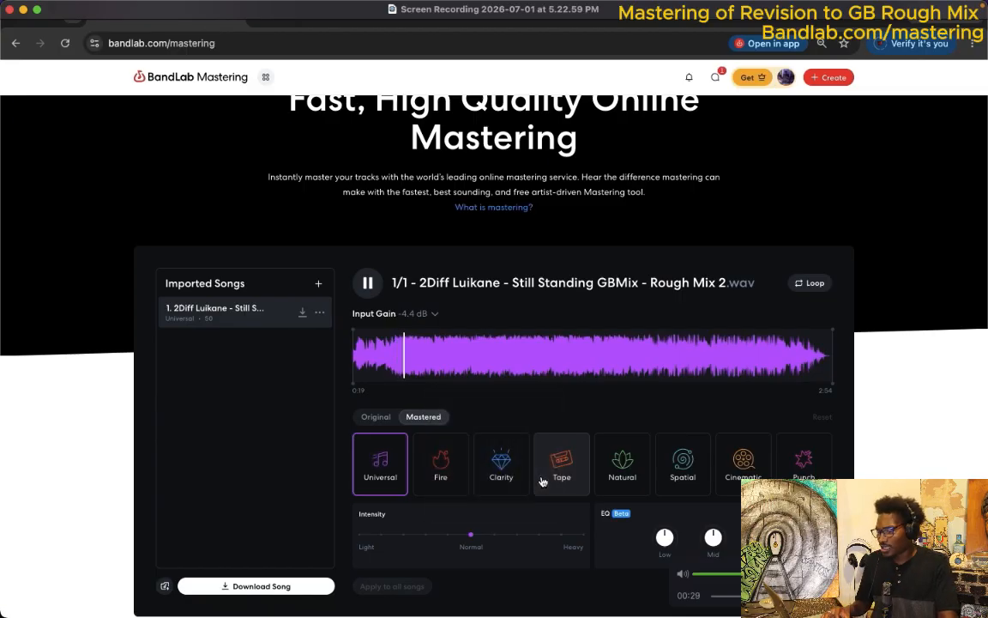
# Check the Universal master at different listening levels by lowering the system volume and raising it again during playback
pyautogui.press('XF86AudioLowerVolume')
pyautogui.press('XF86AudioLowerVolume')
pyautogui.press('XF86AudioLowerVolume')
pyautogui.press('XF86AudioLowerVolume')
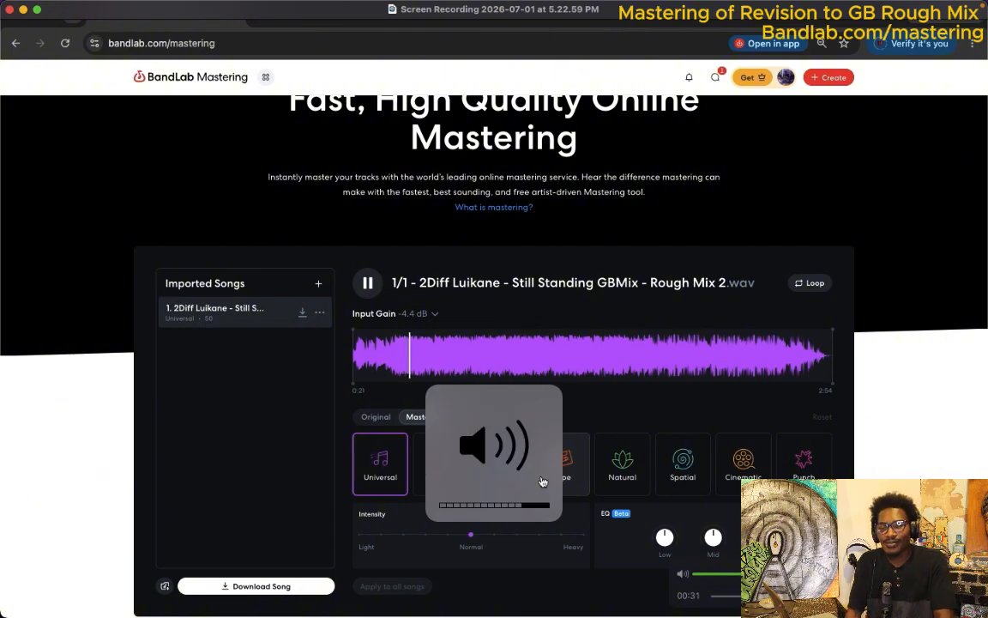
pyautogui.press('XF86AudioLowerVolume')
pyautogui.press('XF86AudioLowerVolume')
pyautogui.press('XF86AudioLowerVolume')
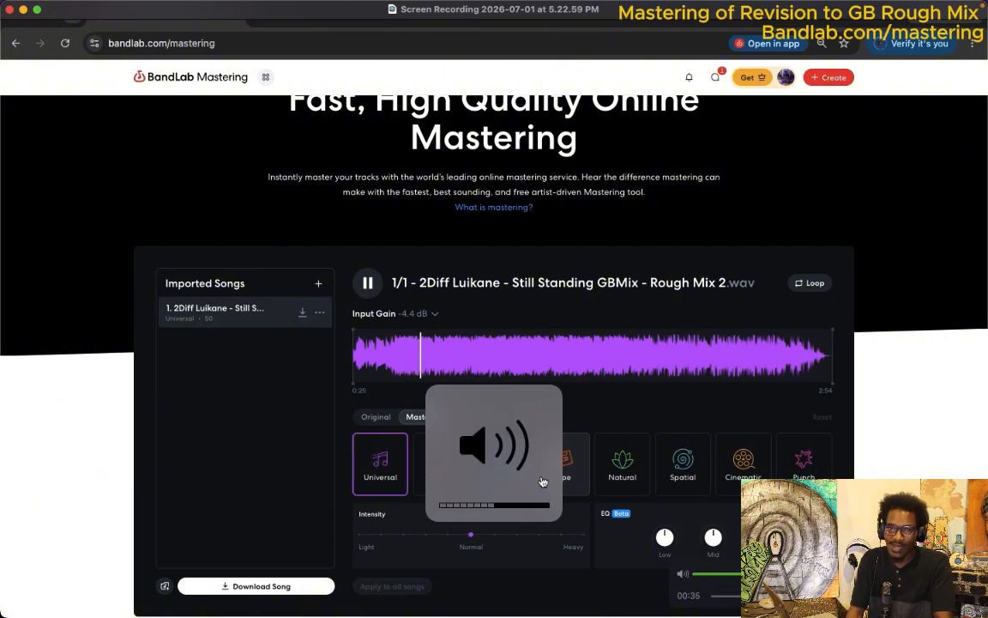
pyautogui.press('XF86AudioRaiseVolume')
pyautogui.press('XF86AudioRaiseVolume')
pyautogui.press('XF86AudioRaiseVolume')
pyautogui.press('XF86AudioRaiseVolume')
pyautogui.press('XF86AudioRaiseVolume')
pyautogui.press('XF86AudioRaiseVolume')
pyautogui.press('XF86AudioRaiseVolume')
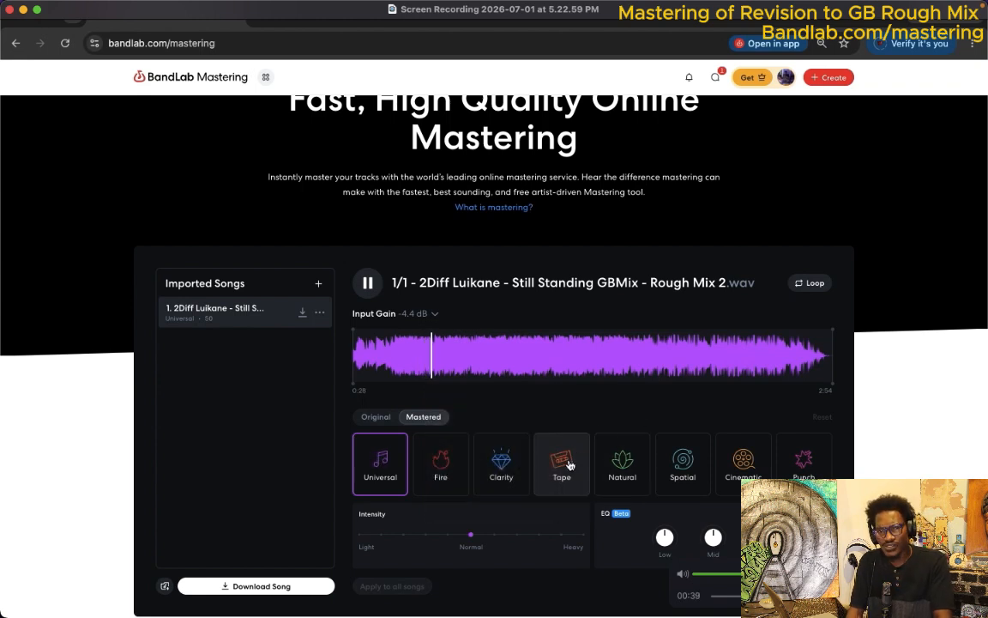
# Audition the Tape mastering preset at louder and quieter system volumes during playback
pyautogui.click(568, 463)
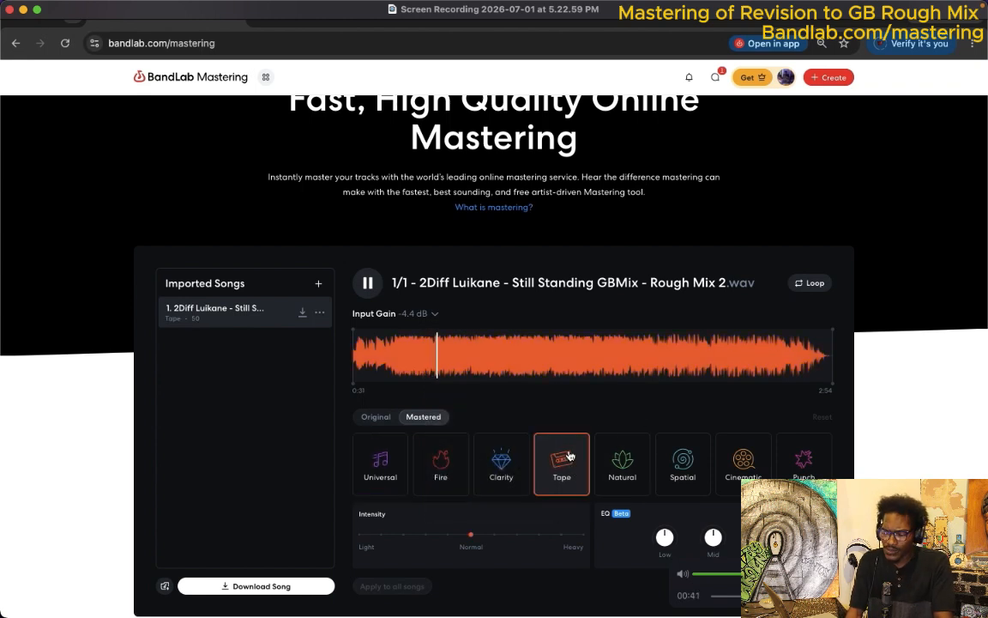
pyautogui.press('XF86AudioRaiseVolume')
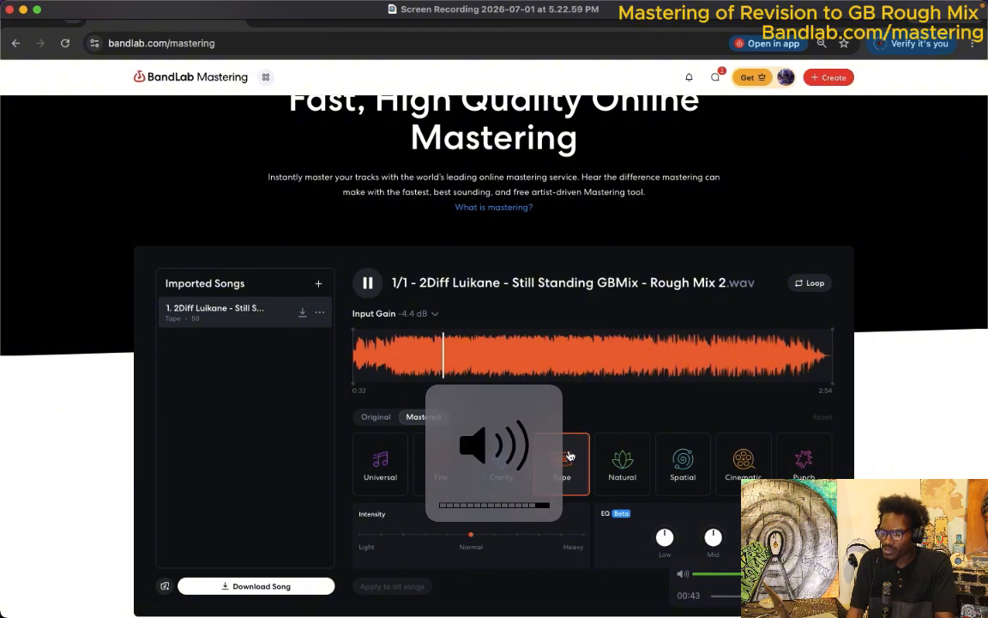
pyautogui.press('XF86AudioLowerVolume')
pyautogui.press('XF86AudioLowerVolume')
pyautogui.press('XF86AudioLowerVolume')
pyautogui.press('XF86AudioLowerVolume')
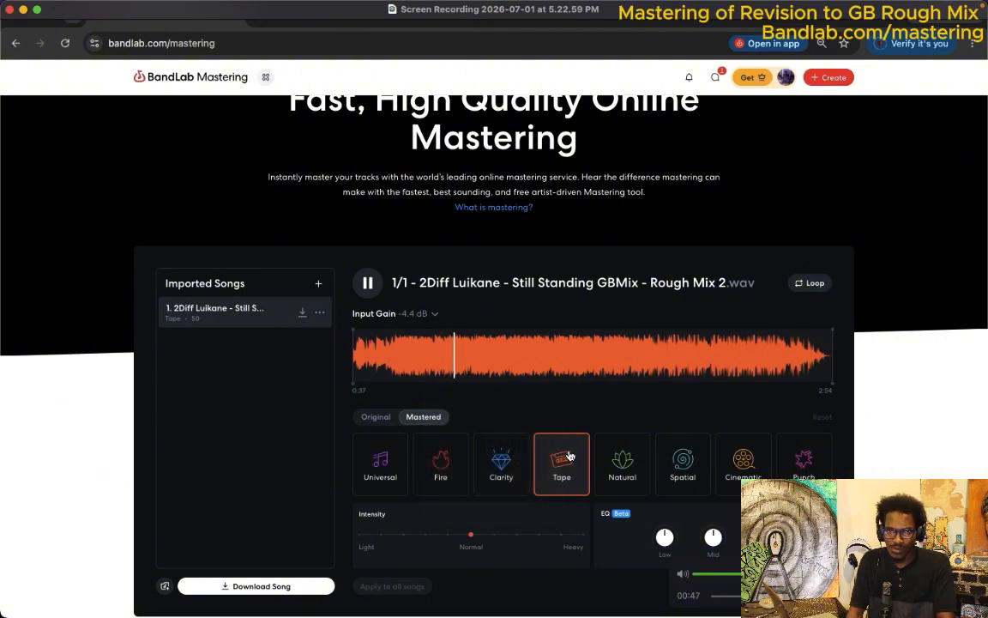
pyautogui.press('XF86AudioRaiseVolume')
pyautogui.press('XF86AudioRaiseVolume')
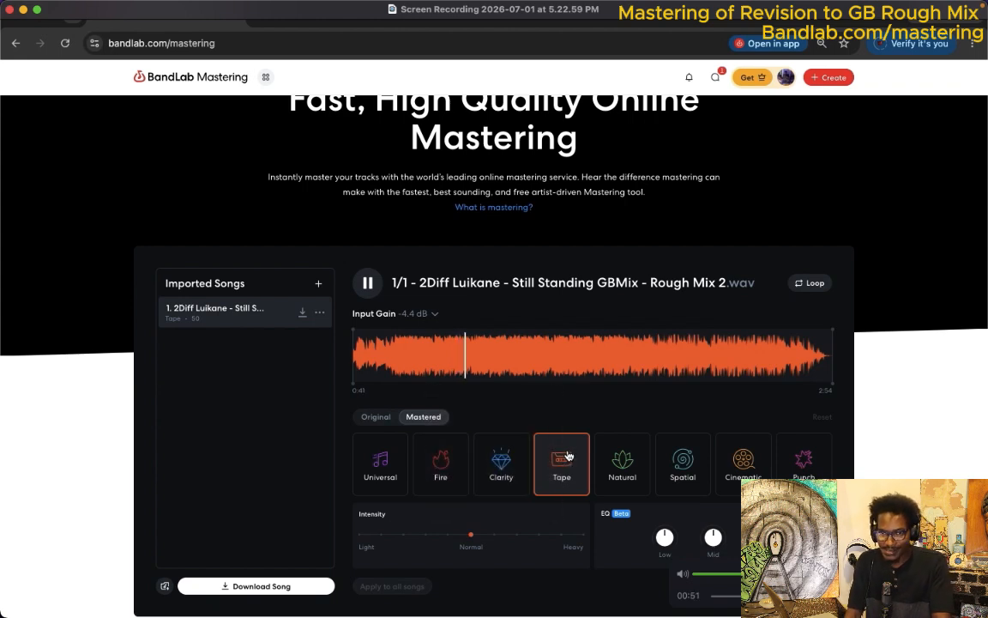
# Compare the Universal, Clarity and Tape mastering presets during playback, ending on Universal
pyautogui.click(395, 467)
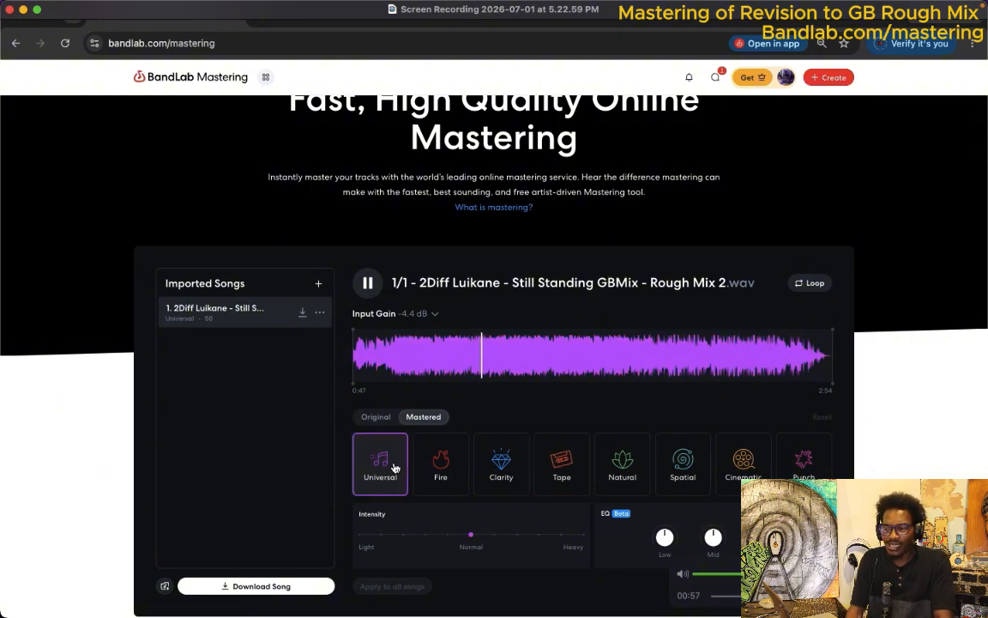
pyautogui.click(502, 482)
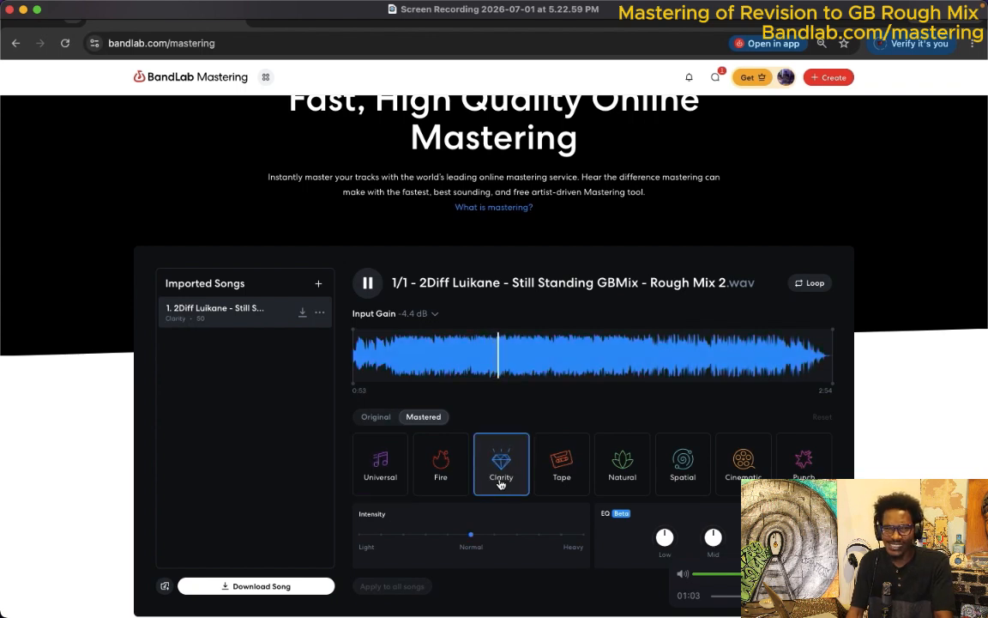
pyautogui.click(557, 468)
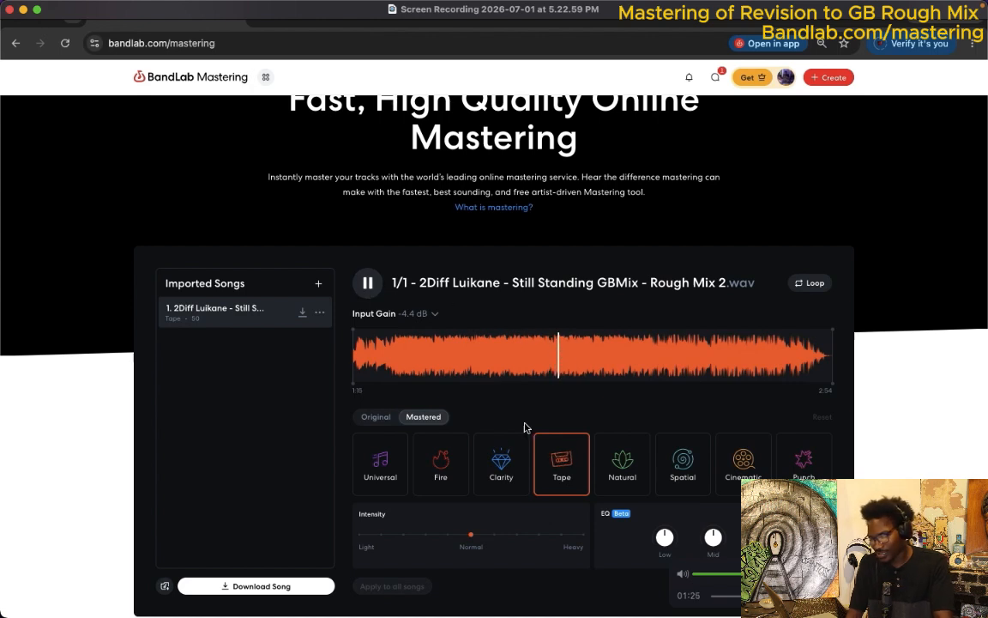
pyautogui.click(503, 453)
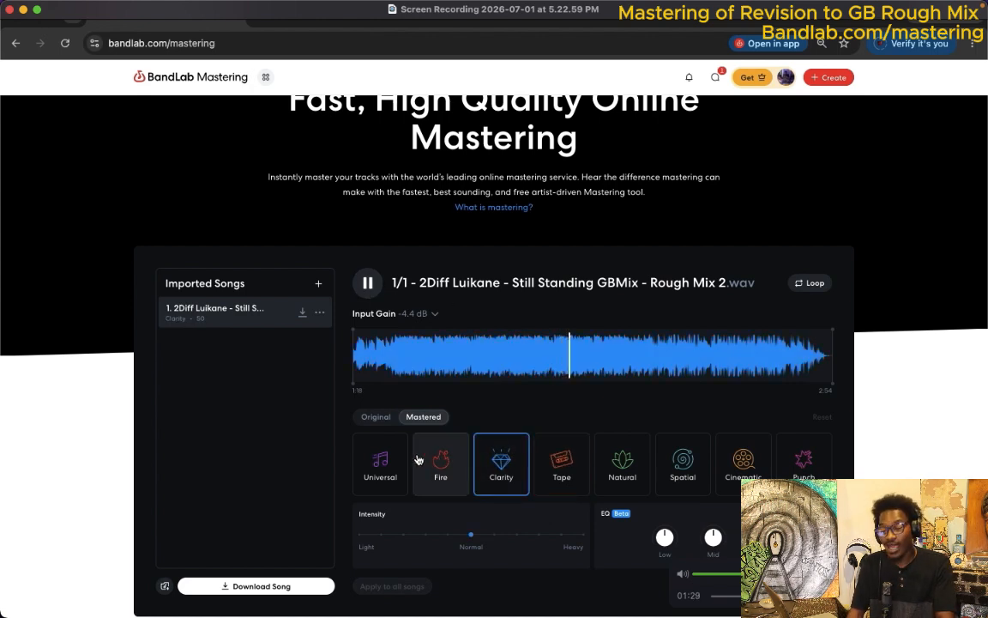
pyautogui.click(389, 463)
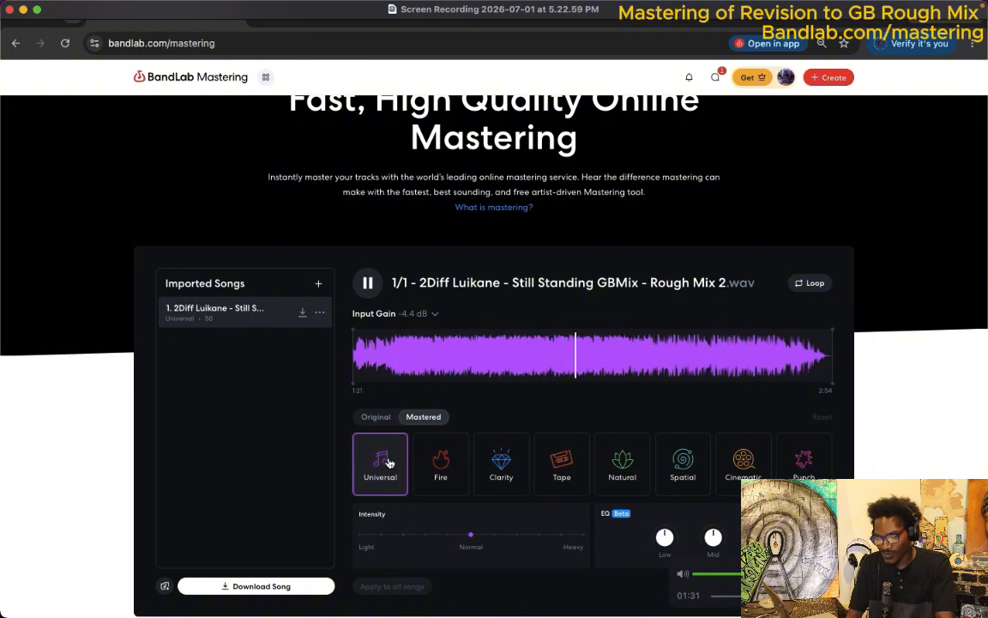
# Raise the system volume, compare Tape against Universal twice, then choose Universal and pause playback
pyautogui.press('F12')
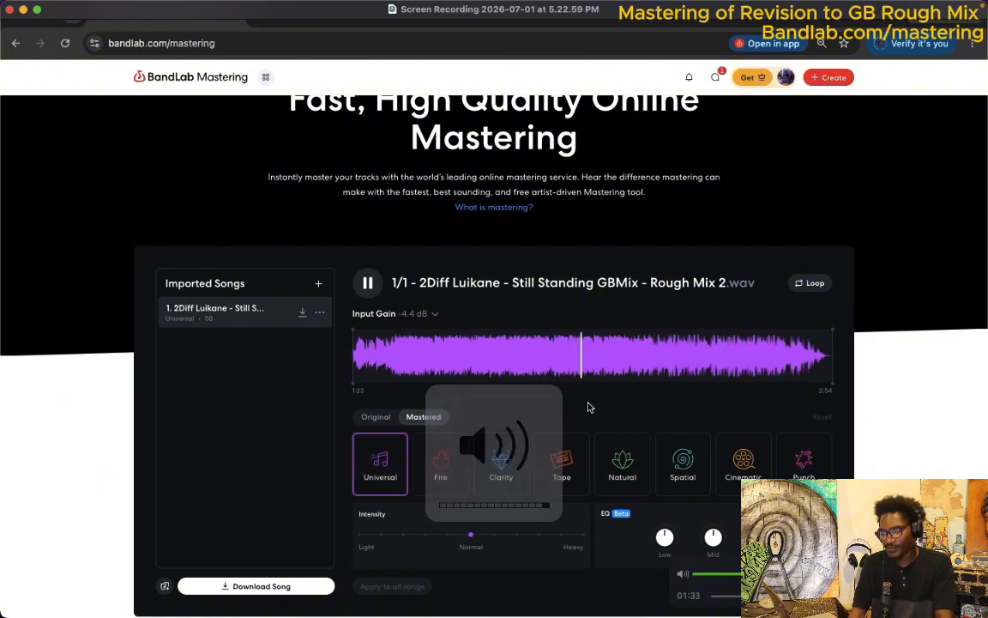
pyautogui.click(555, 453)
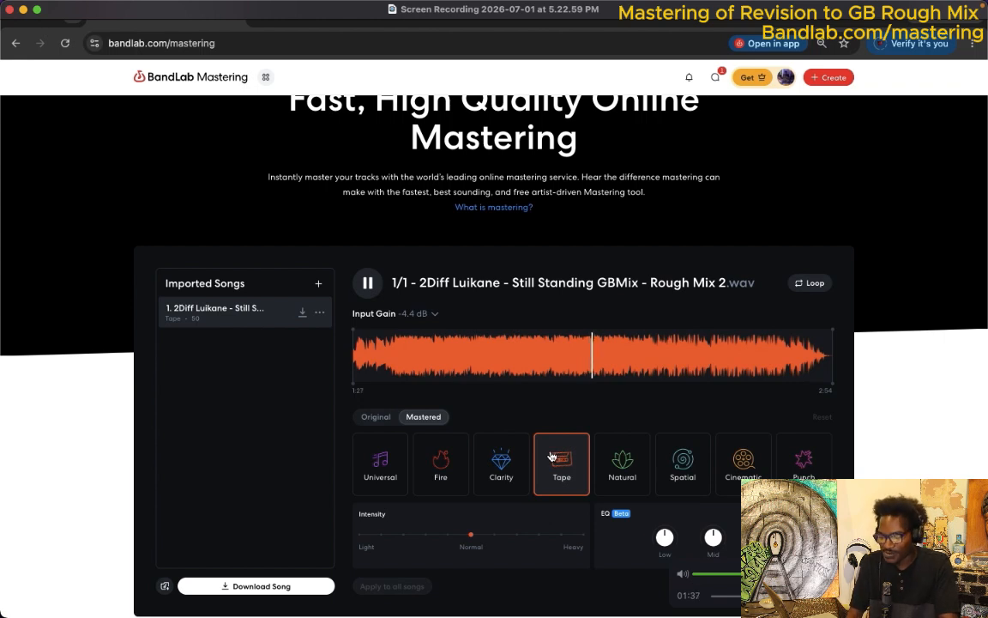
pyautogui.click(382, 461)
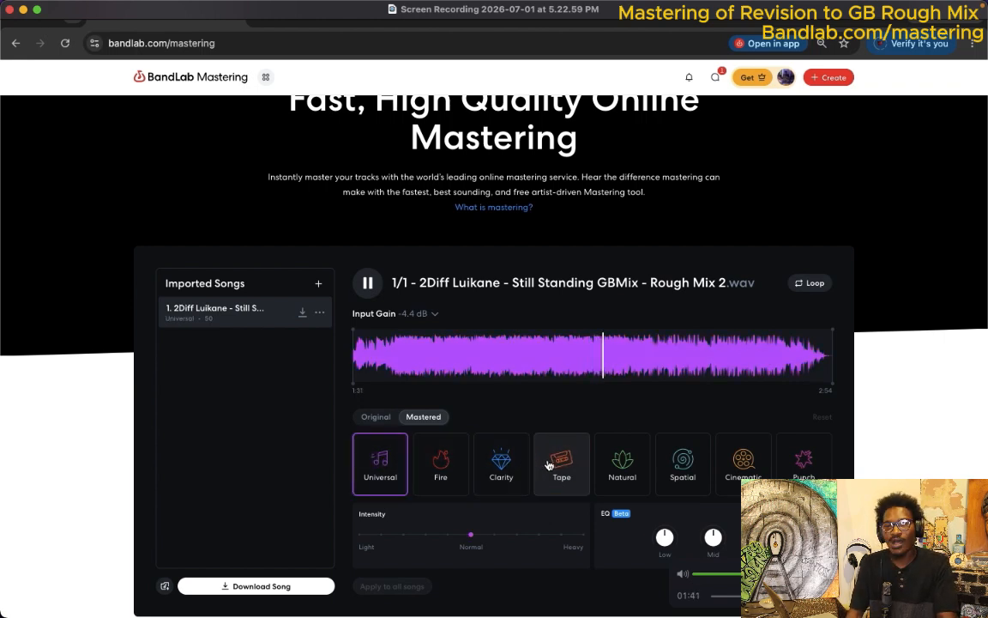
pyautogui.click(549, 464)
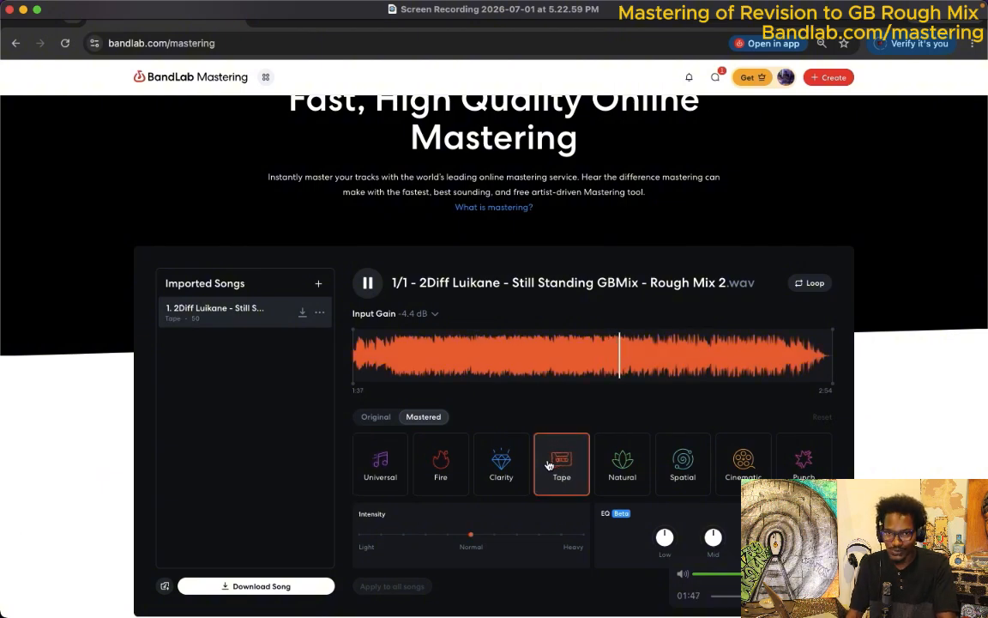
pyautogui.click(392, 474)
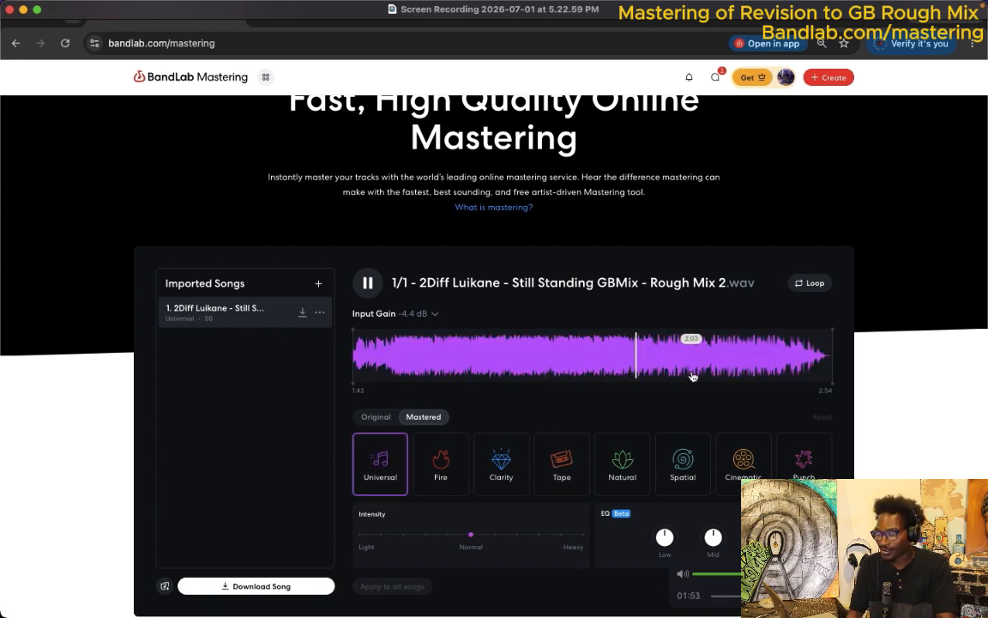
pyautogui.click(368, 285)
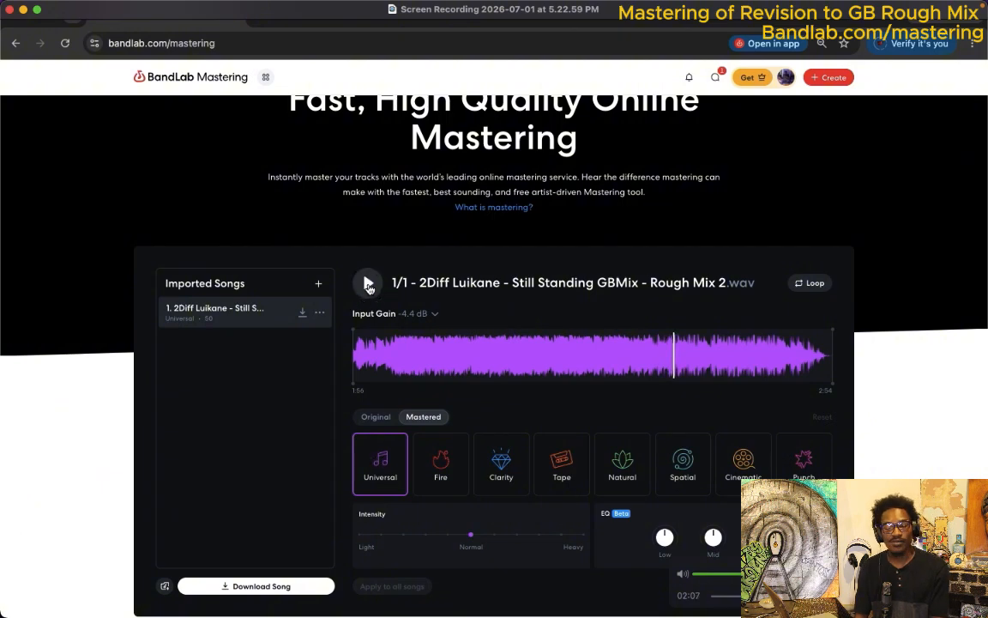
# Start downloading the mastered song and append "Universal Master" after "Rough Mix 2" in the file name
pyautogui.click(305, 316)
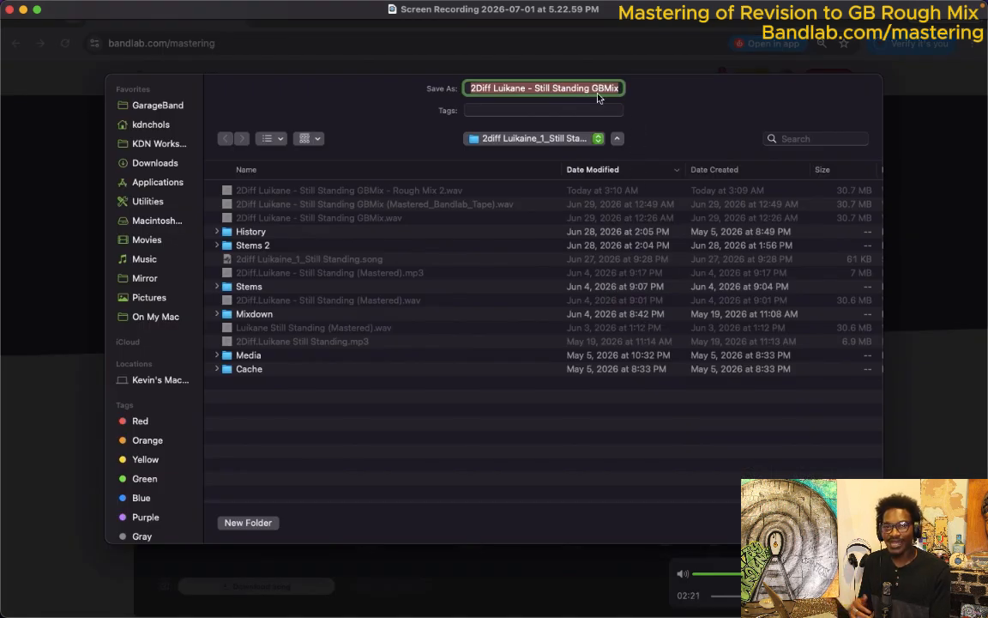
pyautogui.click(615, 88)
pyautogui.moveTo(617, 88); pyautogui.dragTo(637, 99)
pyautogui.click(576, 88)
pyautogui.click(612, 90)
pyautogui.press('BackSpace')
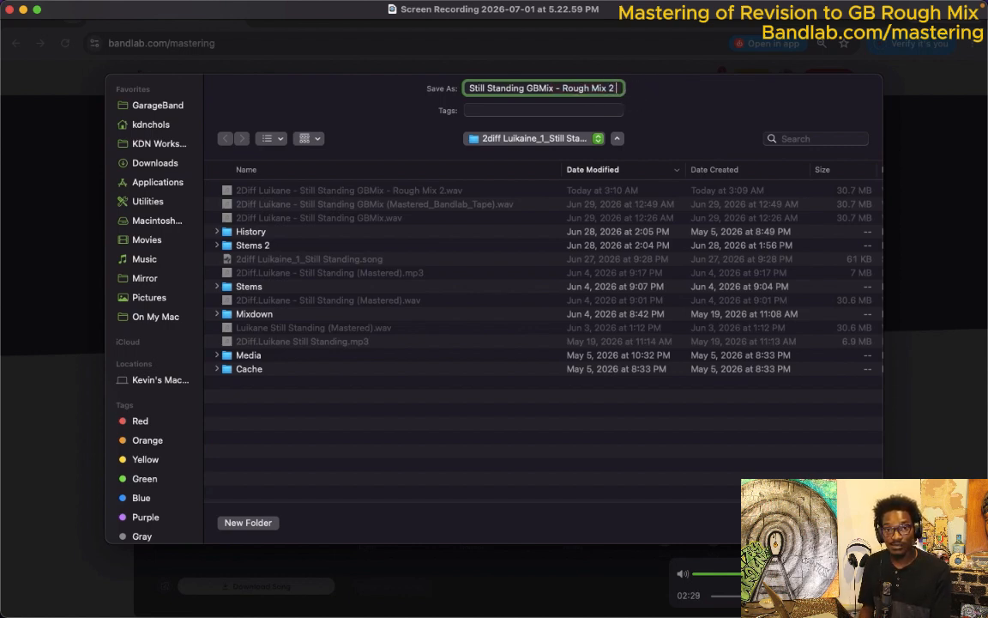
pyautogui.write('Univ')
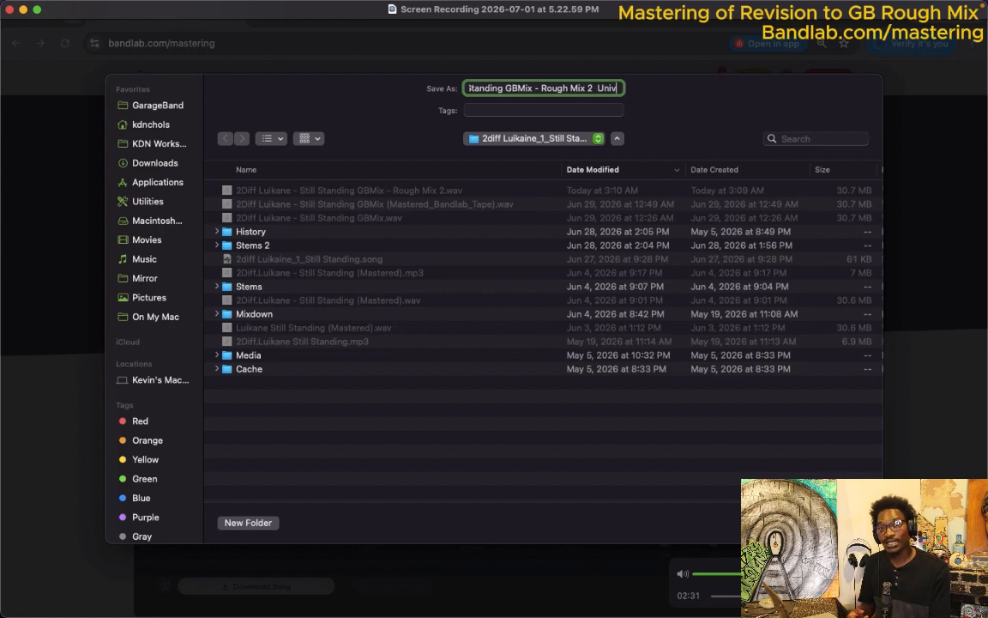
pyautogui.write('ersal M')
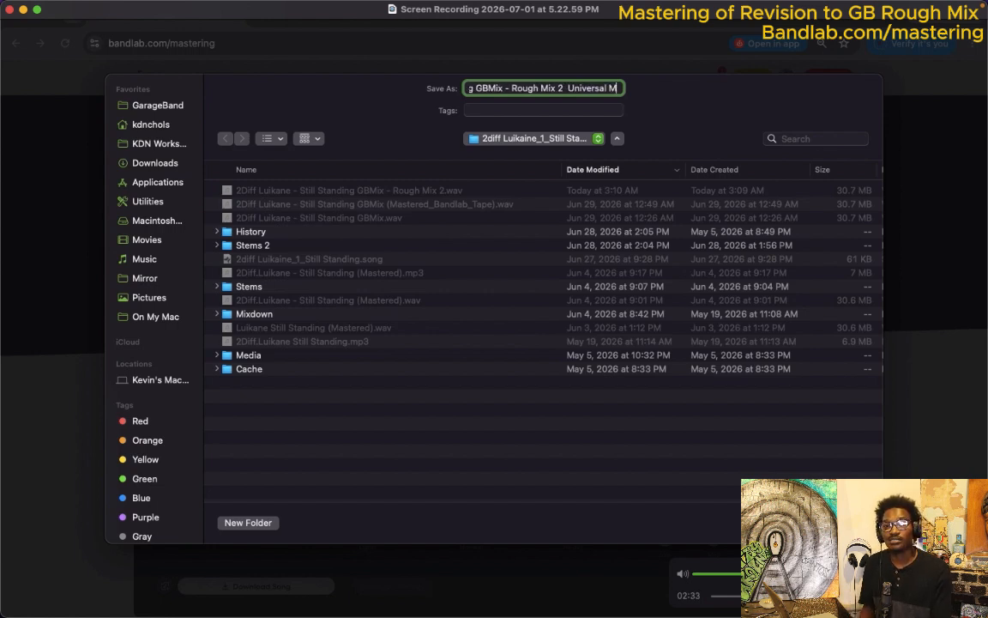
pyautogui.write('aster')
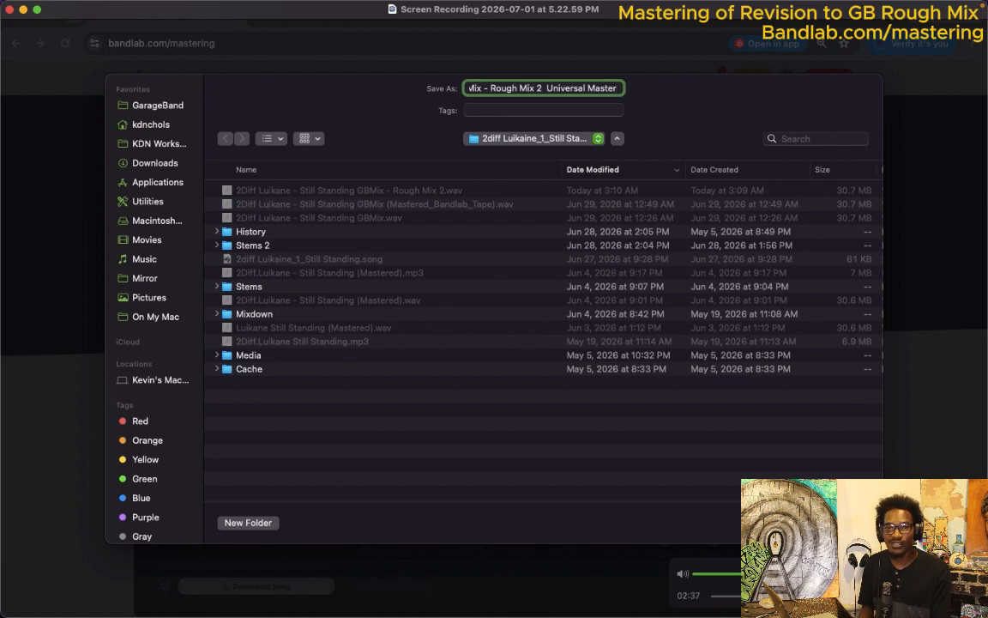
# Insert "Bandlab_" before "Universal Master" in the file name
pyautogui.click(547, 88)
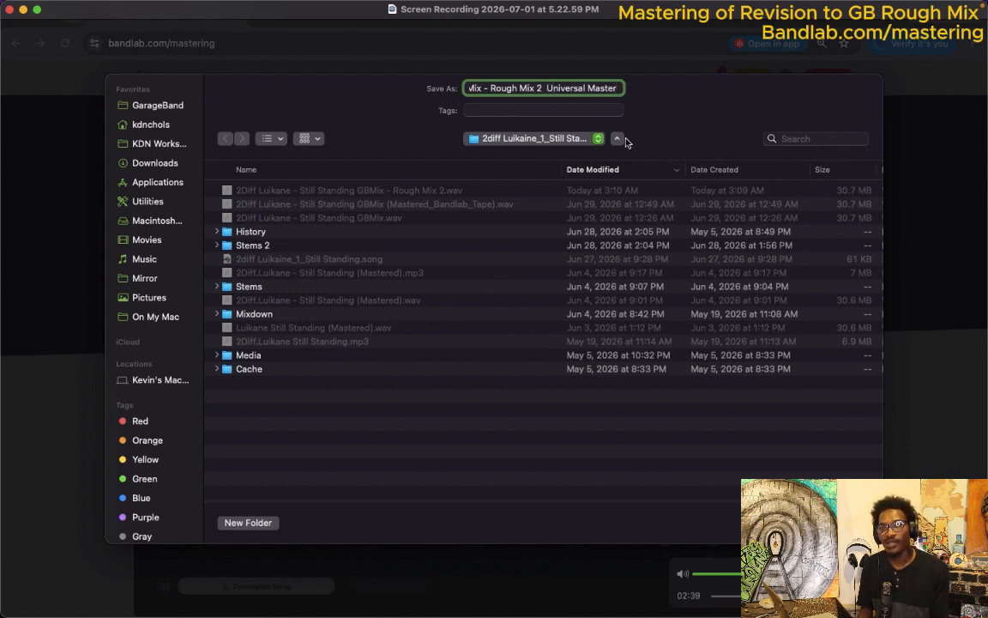
pyautogui.write('B')
pyautogui.write('andla')
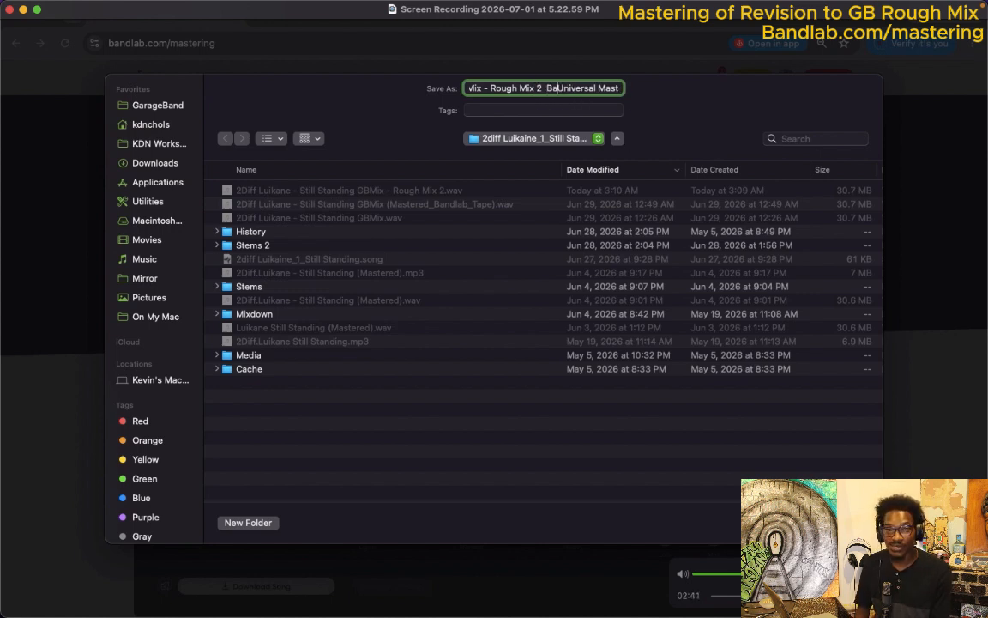
pyautogui.write('b')
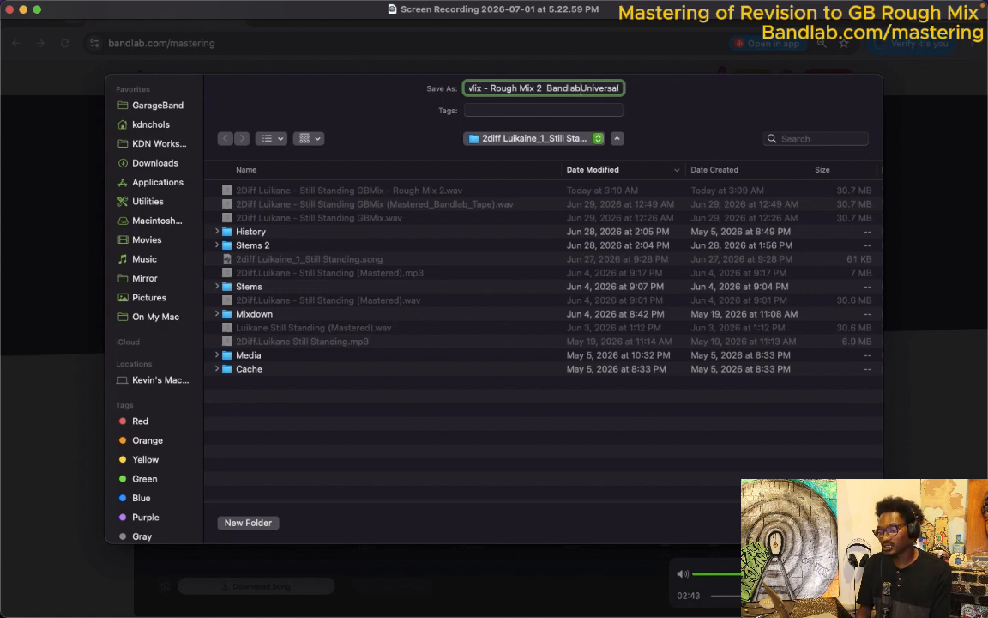
pyautogui.write('_')
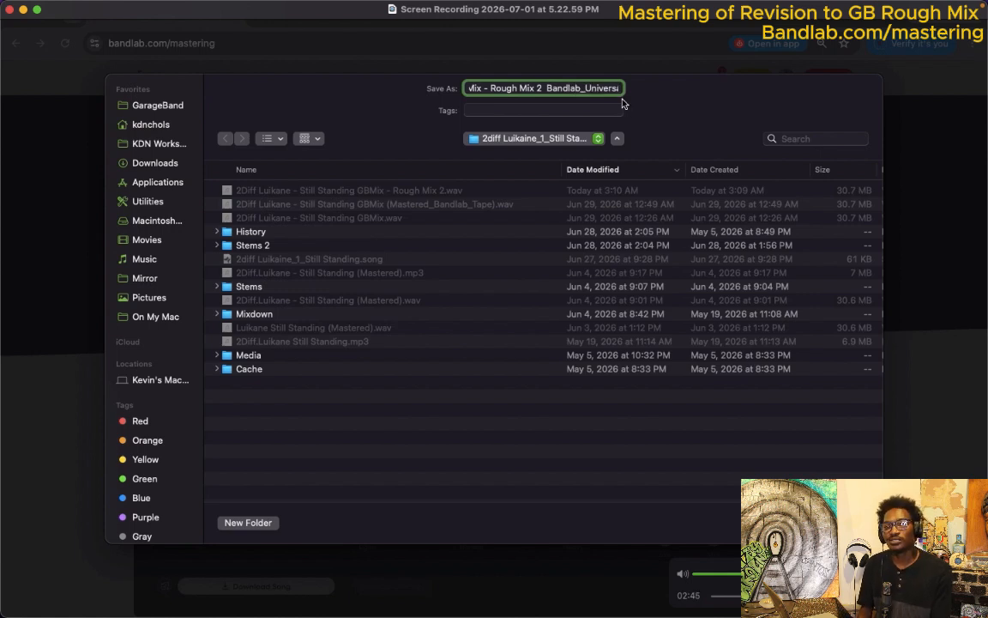
# Review the complete file name from start to end and save the mastered WAV in the current song folder
pyautogui.click(605, 89)
pyautogui.moveTo(605, 89); pyautogui.dragTo(665, 90)
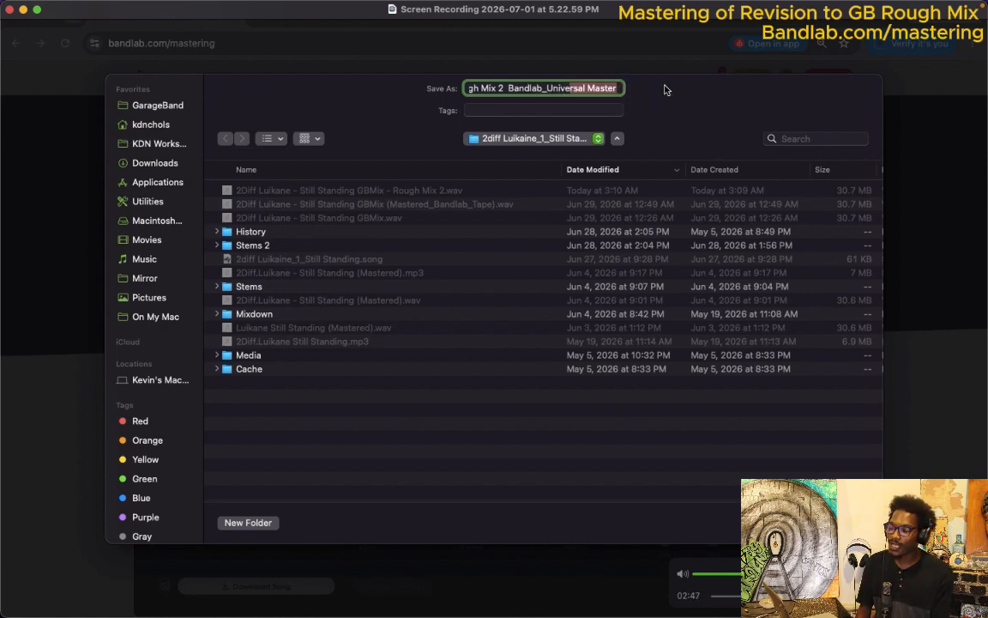
pyautogui.press('super+a')
pyautogui.click(616, 88)
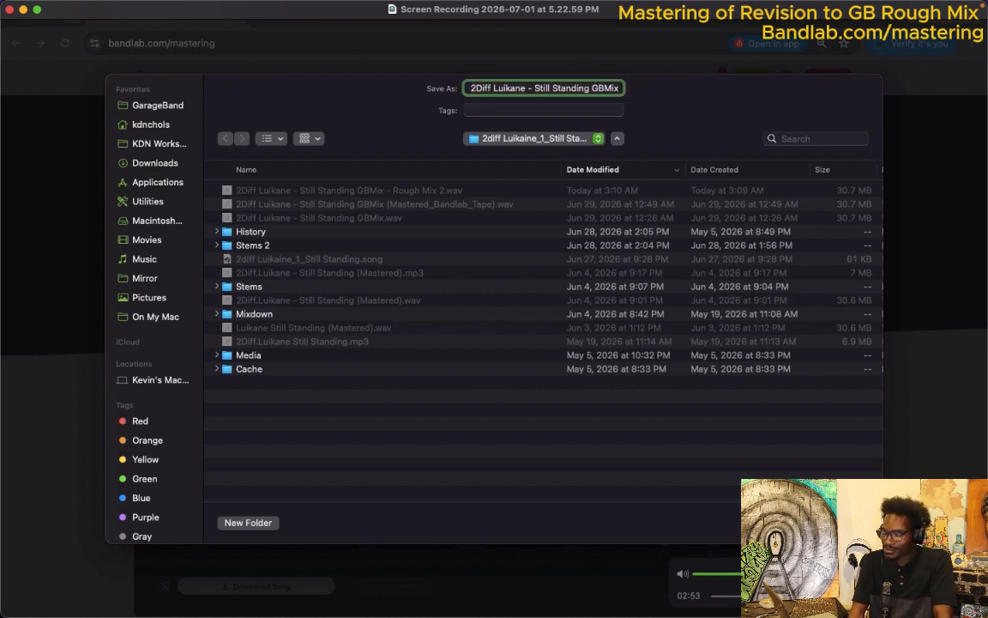
pyautogui.press('Return')
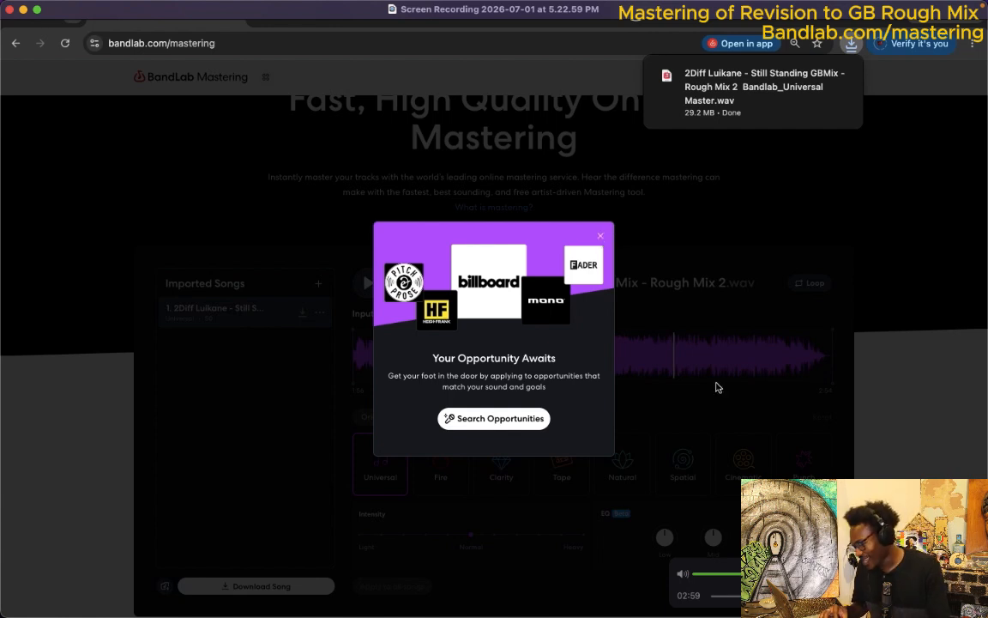
pyautogui.moveTo(674, 16)
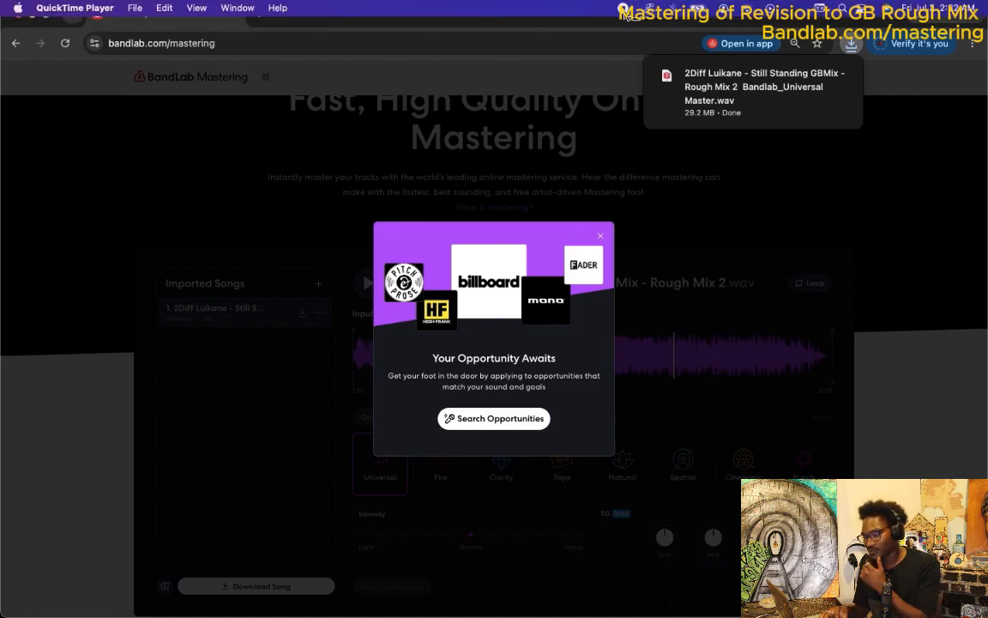